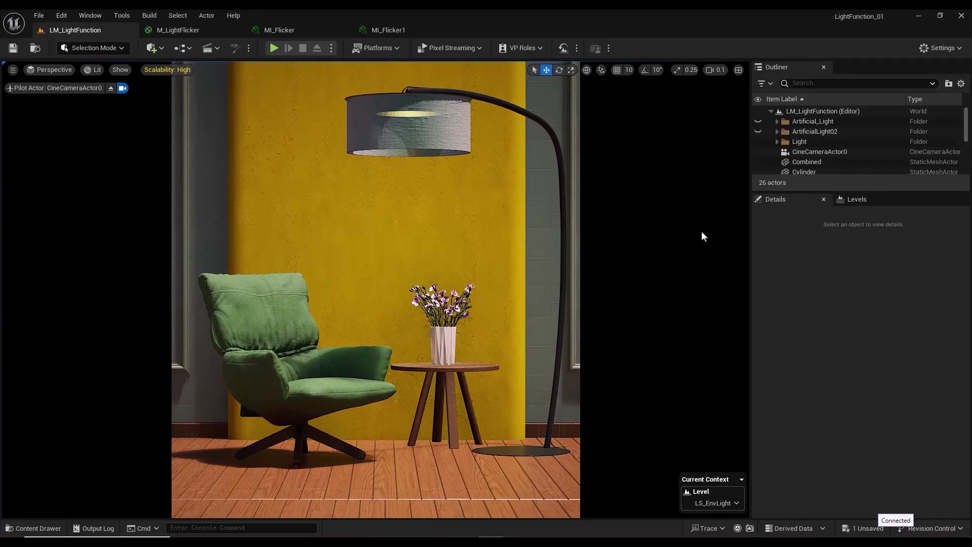
Toggle visibility of the Artificial_Light and ArtificialLight02 light folders in the Outliner
{"action": "left_click", "coordinate": [756, 120]}
{"action": "left_click", "coordinate": [757, 131]}
{"action": "left_click", "coordinate": [758, 132]}
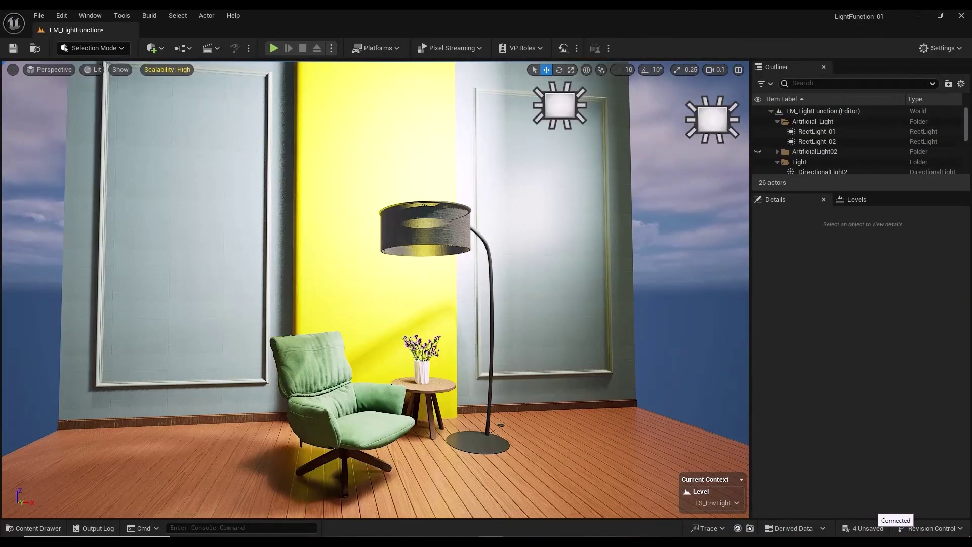
Inspect RectLight_02, then select RectLight_01 in the Outliner
{"action": "left_click", "coordinate": [785, 131]}
{"action": "left_click", "coordinate": [785, 143]}
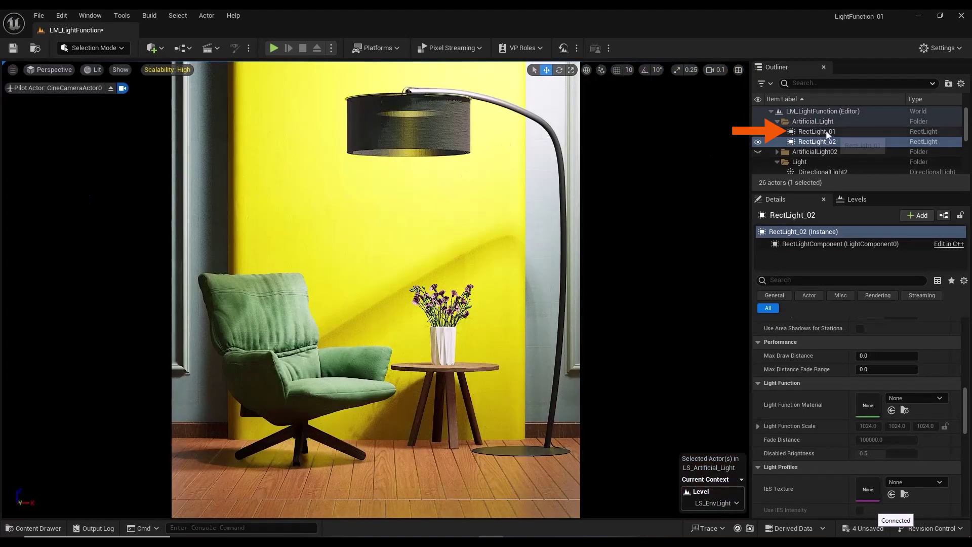
{"action": "left_click", "coordinate": [816, 131]}
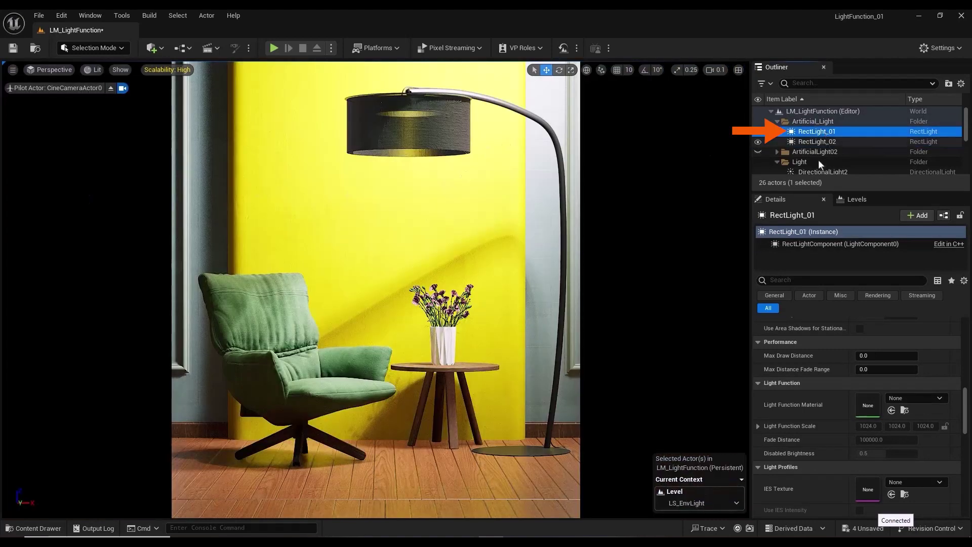
Create material M_LightFunction in Masters and set its Material Domain to Light Function
{"action": "left_click", "coordinate": [33, 528]}
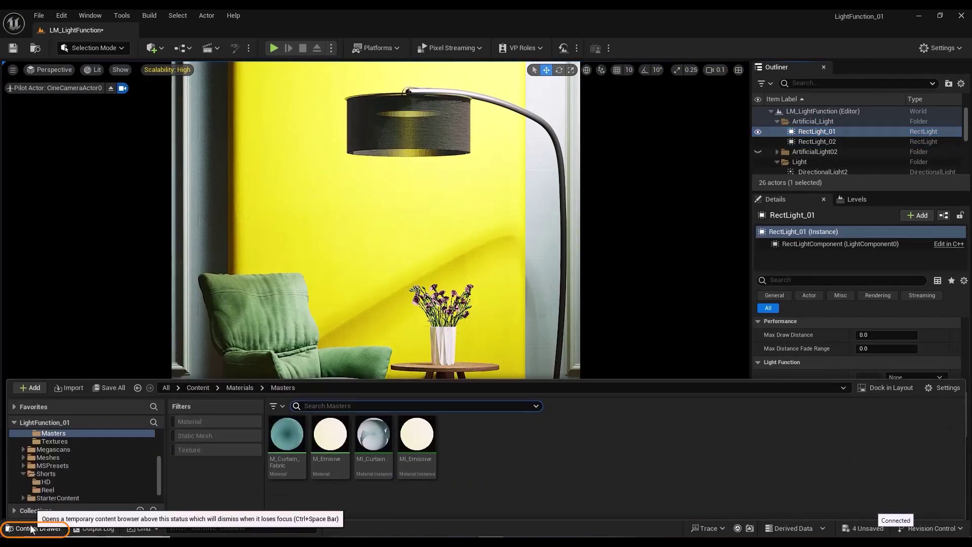
{"action": "right_click", "coordinate": [481, 444]}
{"action": "left_click", "coordinate": [527, 169]}
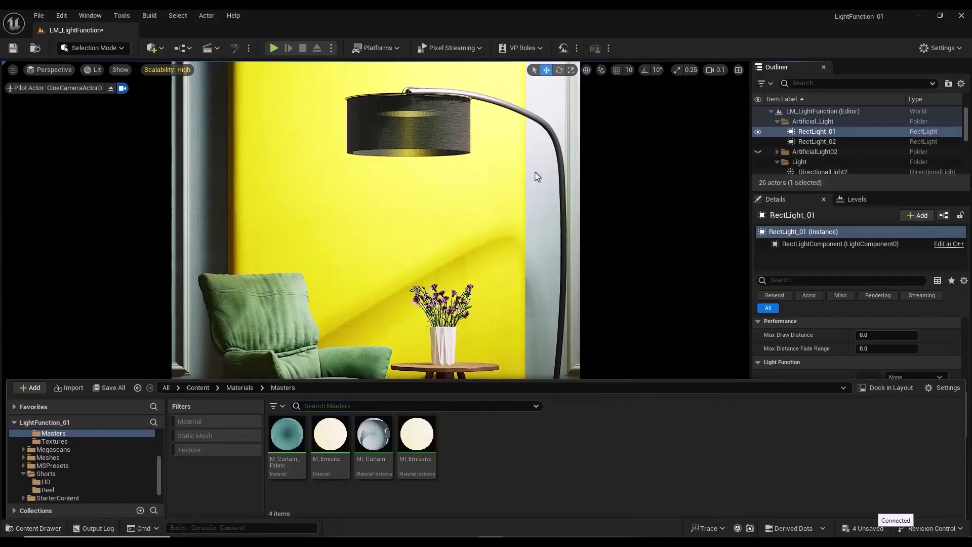
{"action": "type", "text": "M_LightFunction"}
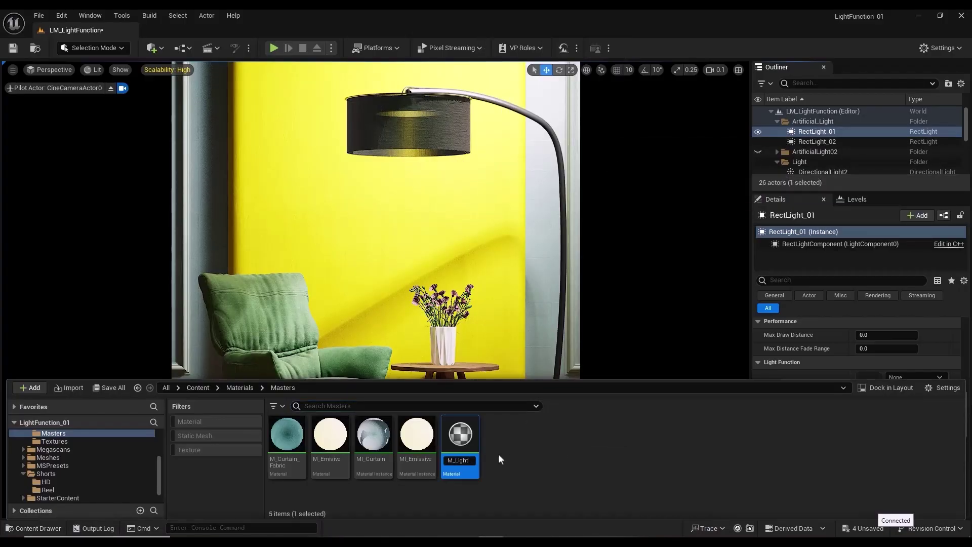
{"action": "key", "text": "Return"}
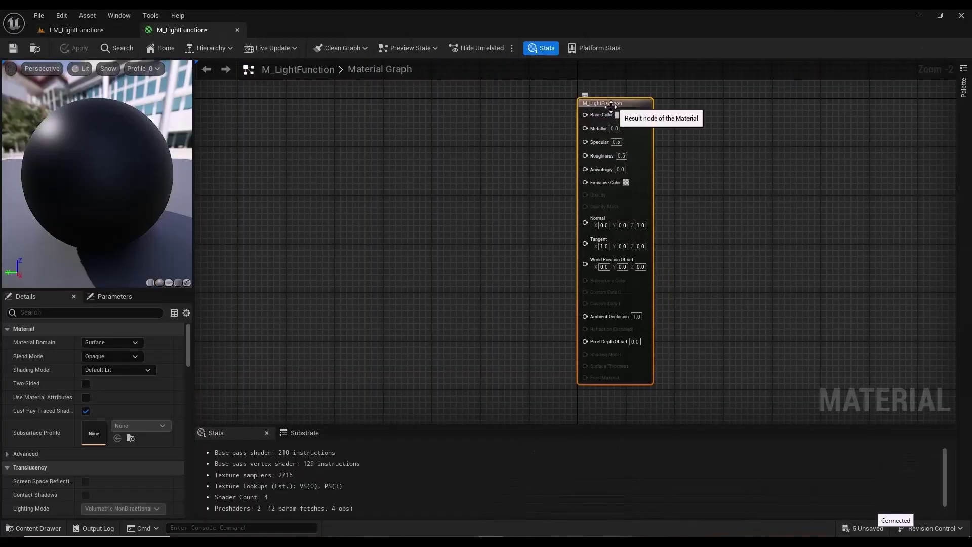
{"action": "left_click", "coordinate": [115, 343]}
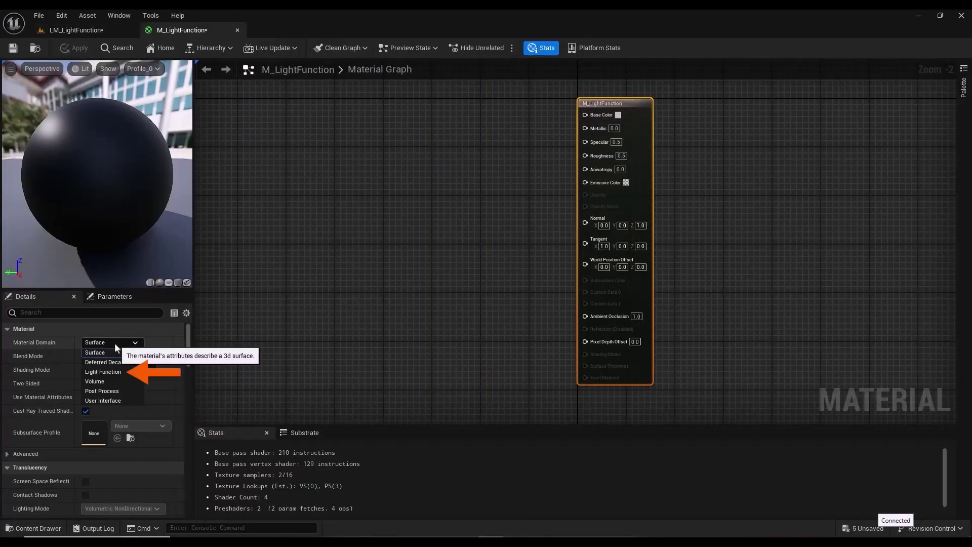
{"action": "left_click", "coordinate": [103, 372]}
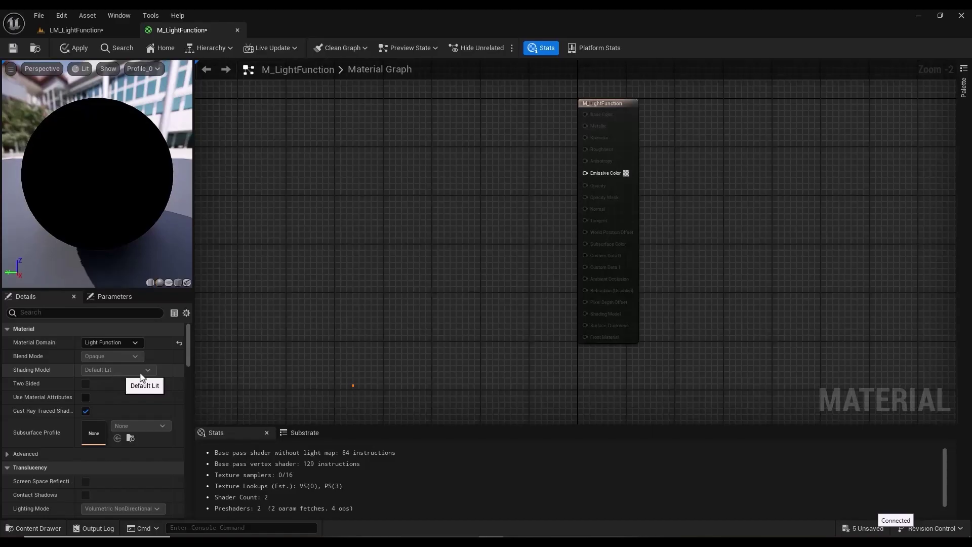
Add the Window01 texture and wire its RGB into a Multiply node's A input
{"action": "key", "text": "ctrl+space"}
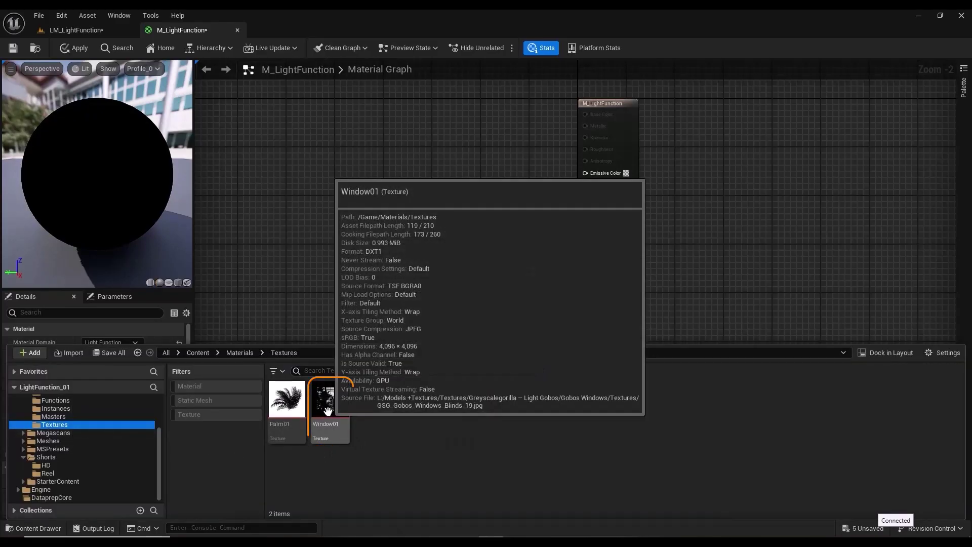
{"action": "left_click_drag", "start_coordinate": [327, 411], "coordinate": [388, 178]}
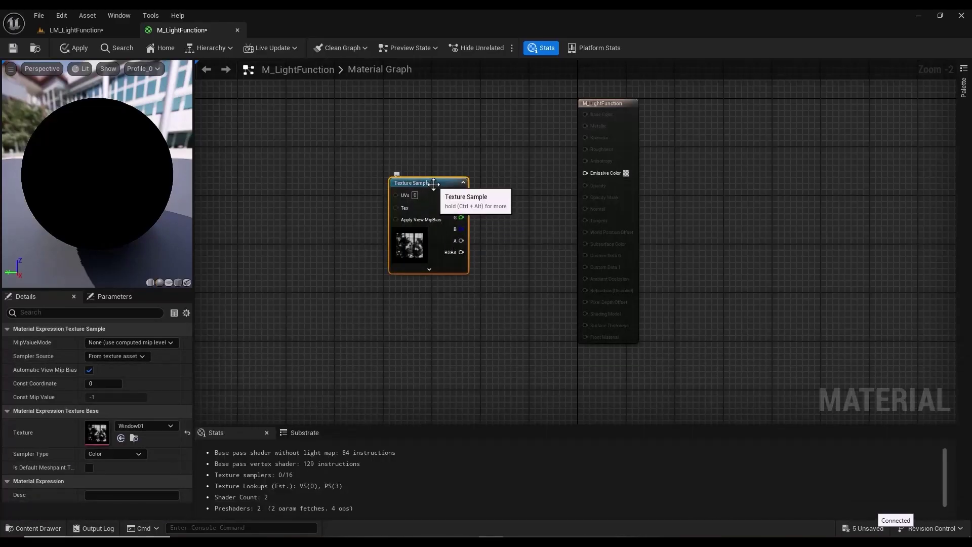
{"action": "left_click_drag", "start_coordinate": [439, 226], "coordinate": [355, 202]}
{"action": "left_click", "coordinate": [442, 201]}
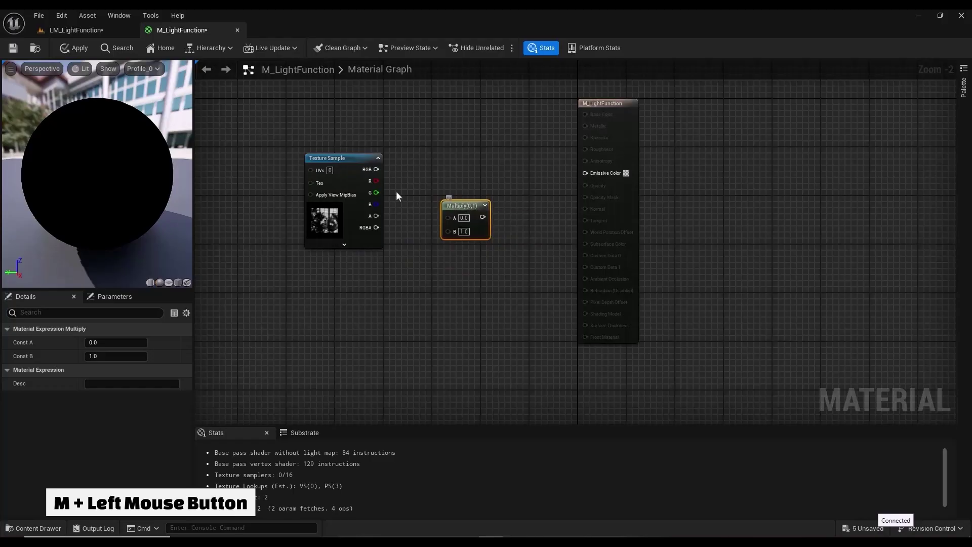
{"action": "left_click_drag", "start_coordinate": [376, 169], "coordinate": [448, 218]}
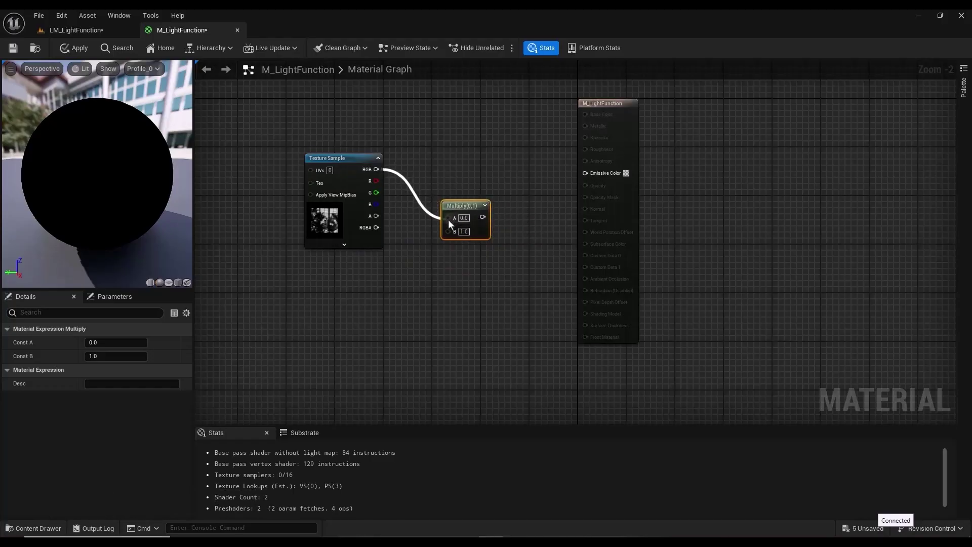
Drive Multiply B with an Intensity parameter of 1.0, feed Emissive Color, apply and save
{"action": "right_click", "coordinate": [448, 231]}
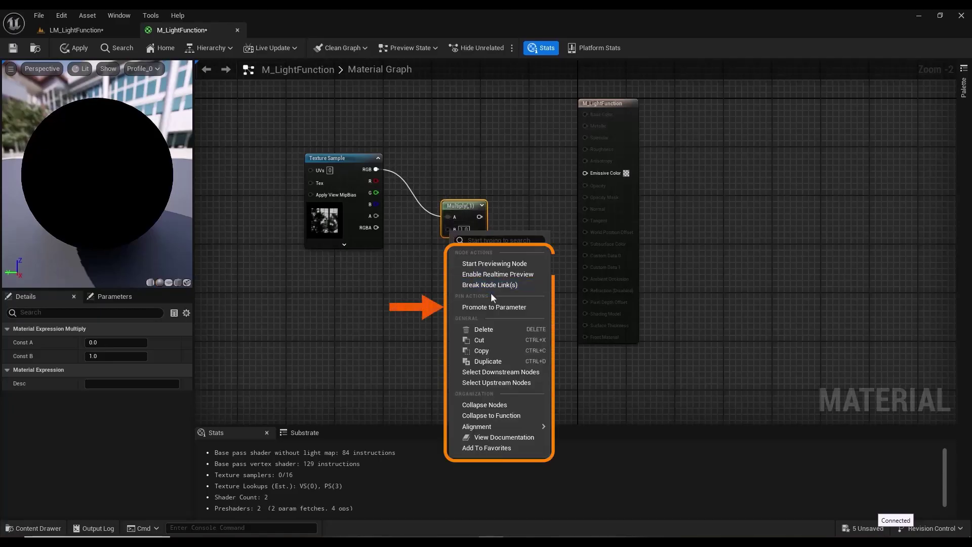
{"action": "left_click", "coordinate": [488, 307]}
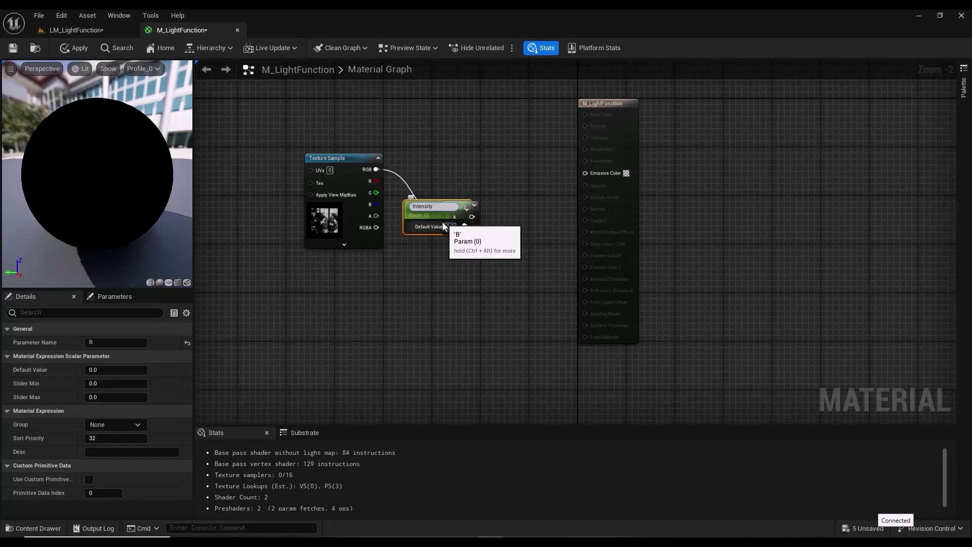
{"action": "key", "text": "Return"}
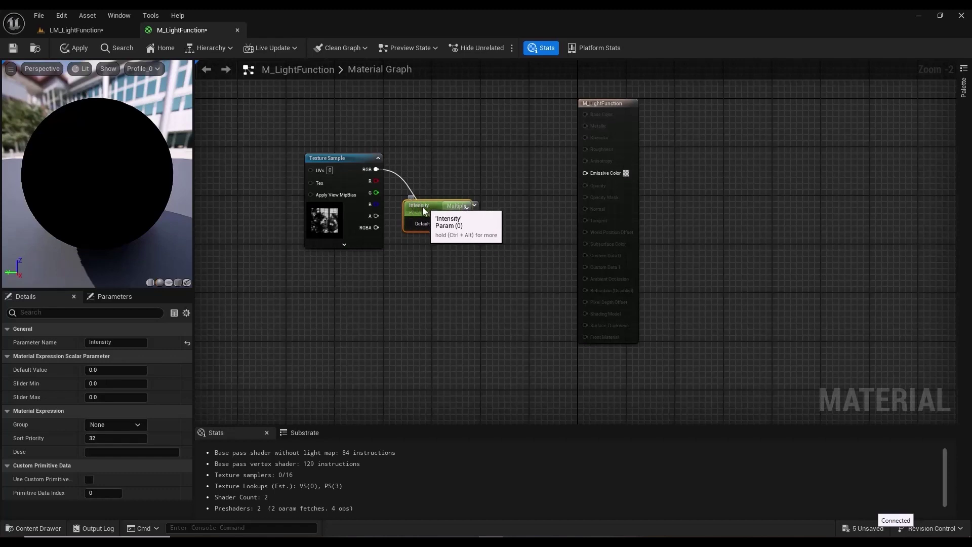
{"action": "left_click_drag", "start_coordinate": [442, 221], "coordinate": [363, 288]}
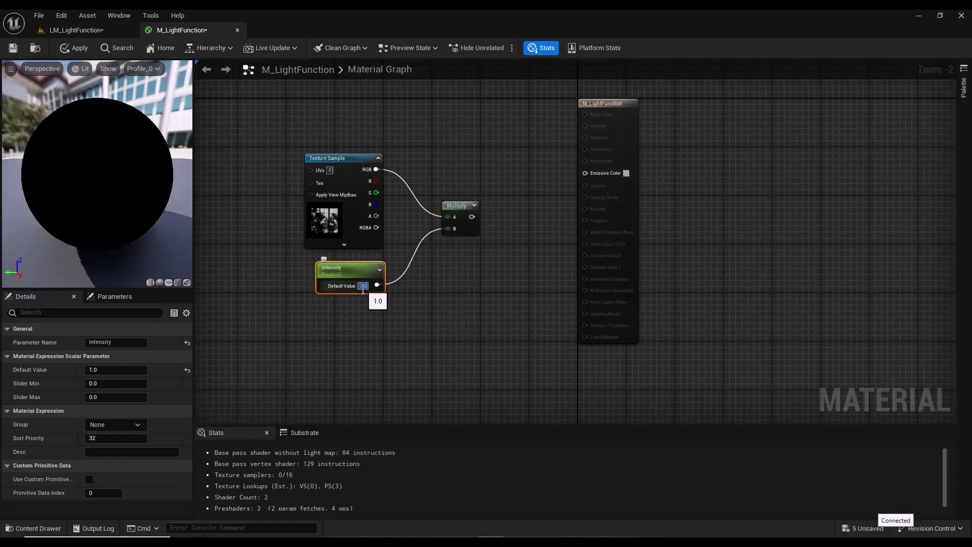
{"action": "left_click_drag", "start_coordinate": [472, 217], "coordinate": [585, 173]}
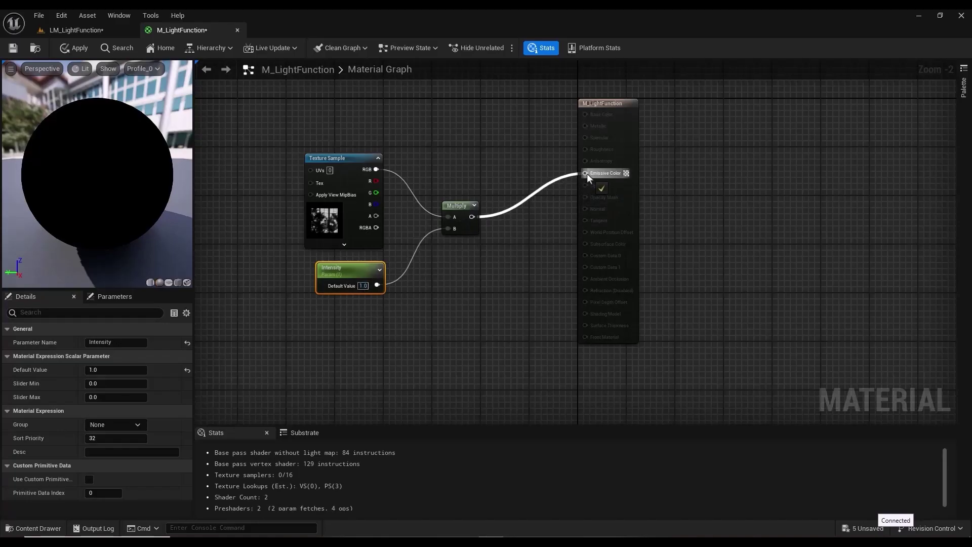
{"action": "left_click", "coordinate": [77, 48]}
{"action": "left_click", "coordinate": [14, 49]}
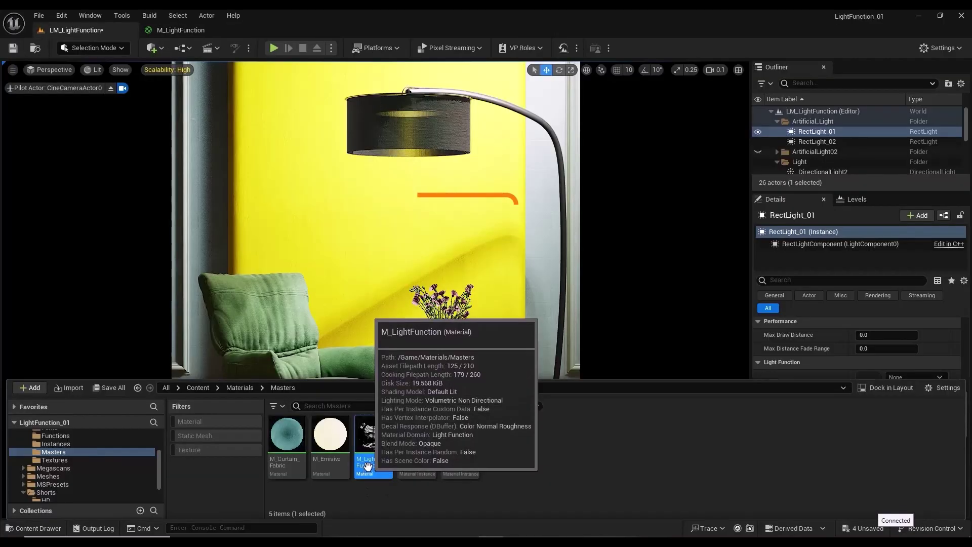
Create instance MI_LightFunction01 of M_LightFunction and assign it as RectLight_01's light function
{"action": "right_click", "coordinate": [369, 458]}
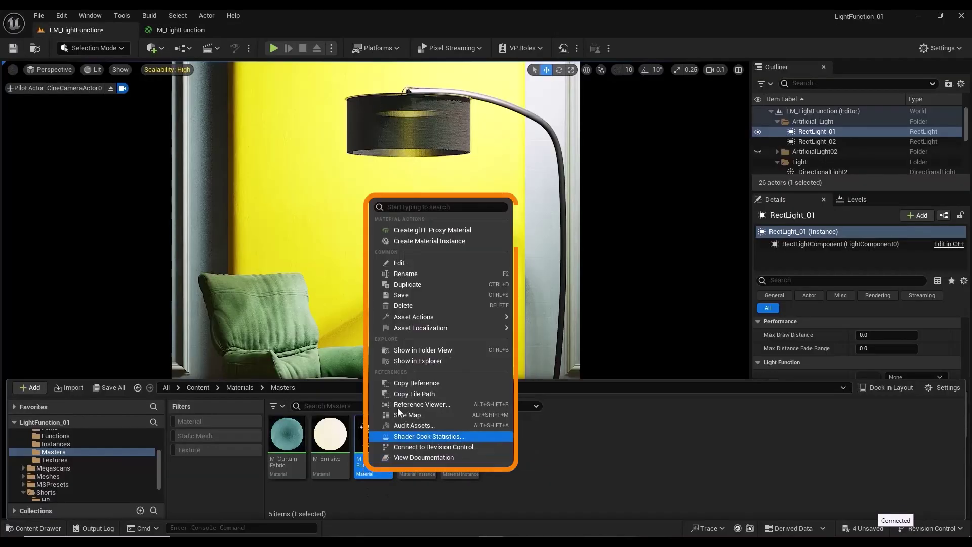
{"action": "left_click", "coordinate": [420, 241]}
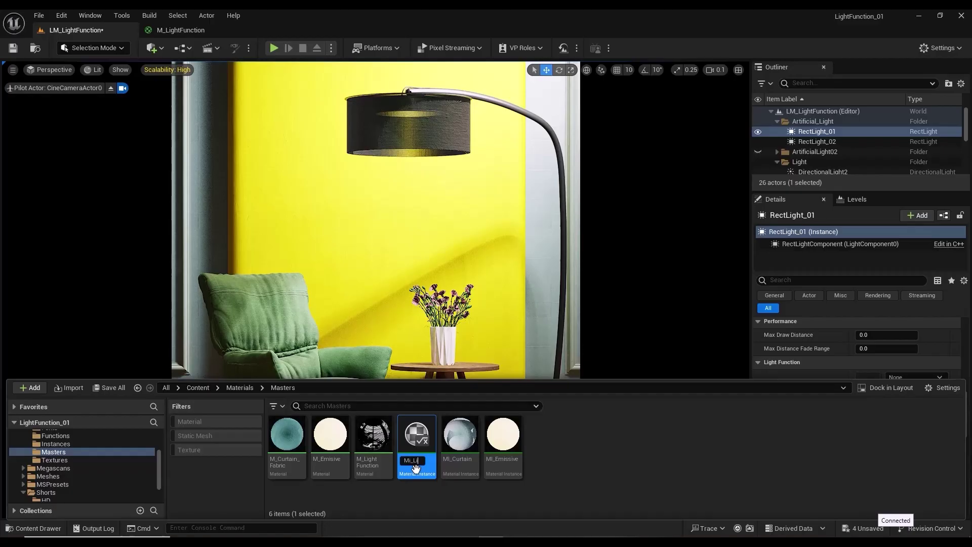
{"action": "type", "text": "MI_LightFunction01"}
{"action": "key", "text": "Return"}
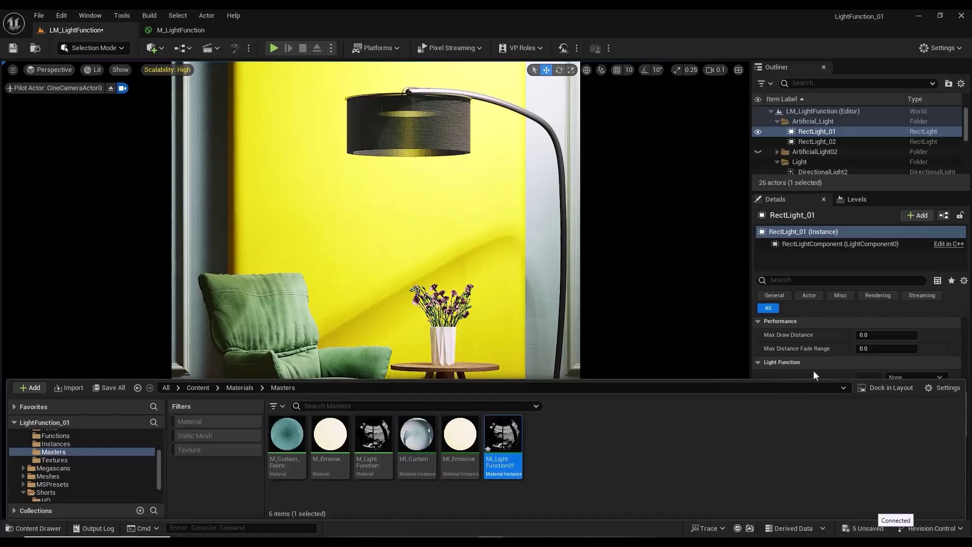
{"action": "left_click", "coordinate": [917, 350]}
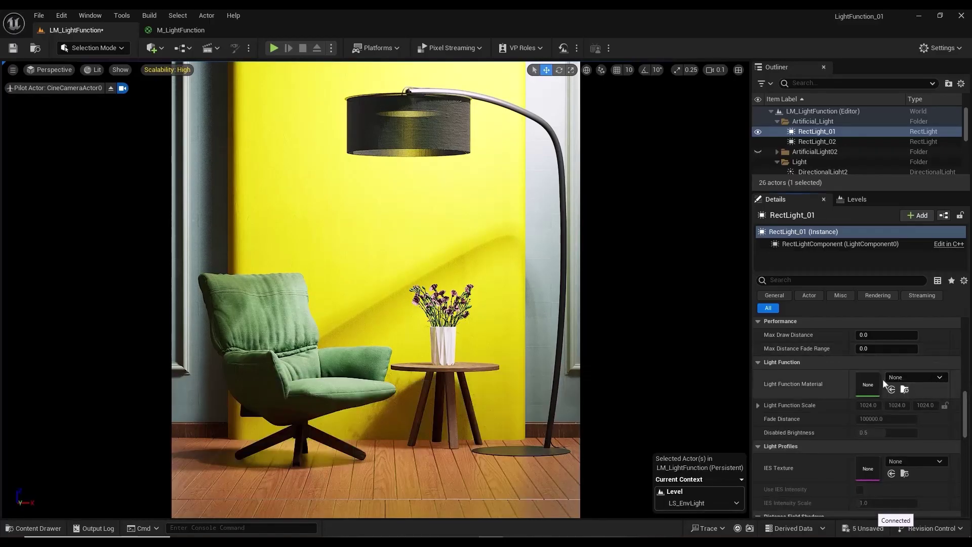
{"action": "left_click", "coordinate": [891, 390]}
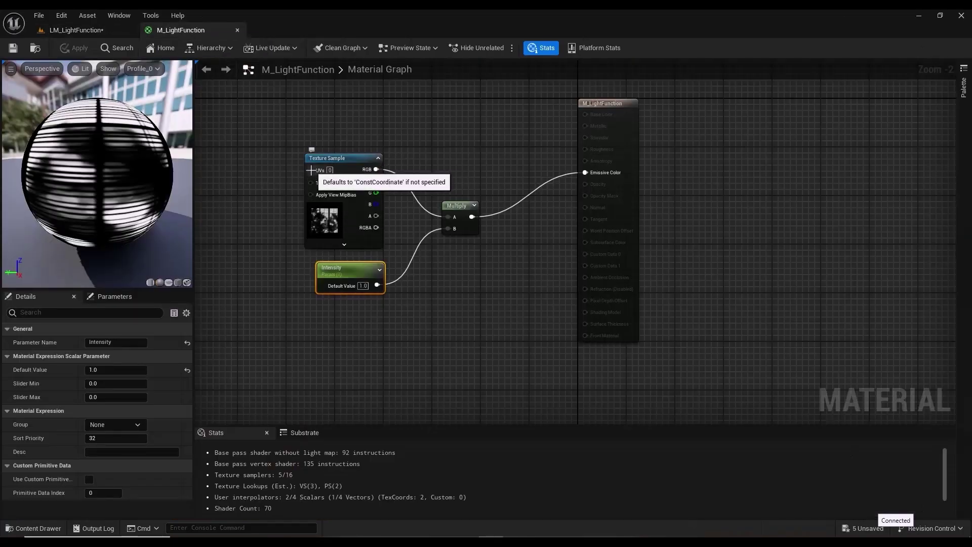
Feed the texture's UVs from TexCoord multiplied by a Tile parameter set to 2.0
{"action": "left_click_drag", "start_coordinate": [311, 171], "coordinate": [284, 171]}
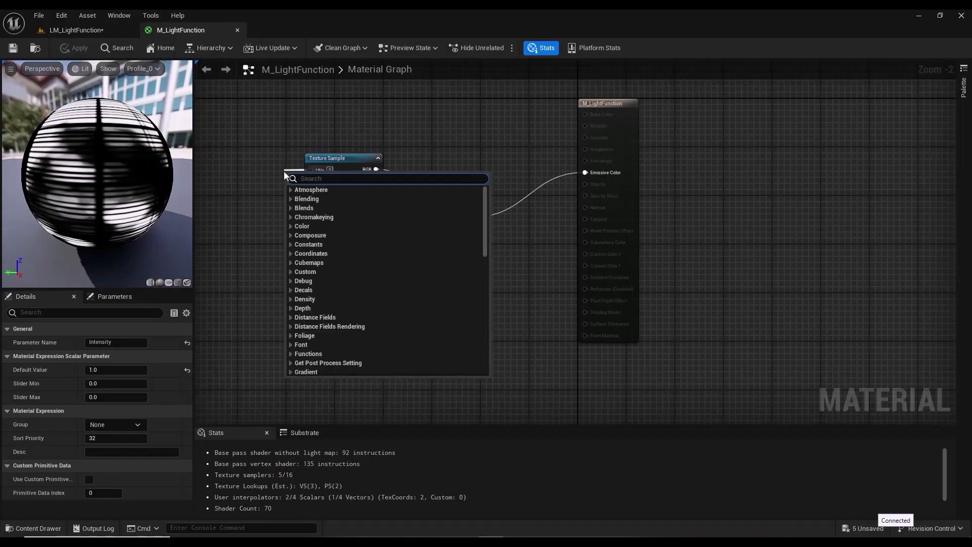
{"action": "type", "text": "texcoord"}
{"action": "left_click", "coordinate": [319, 284]}
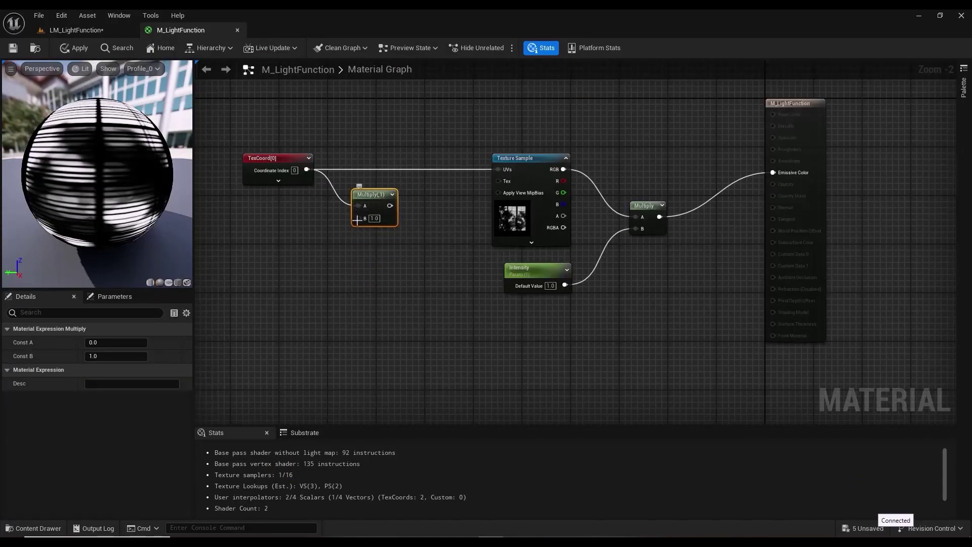
{"action": "right_click", "coordinate": [357, 221]}
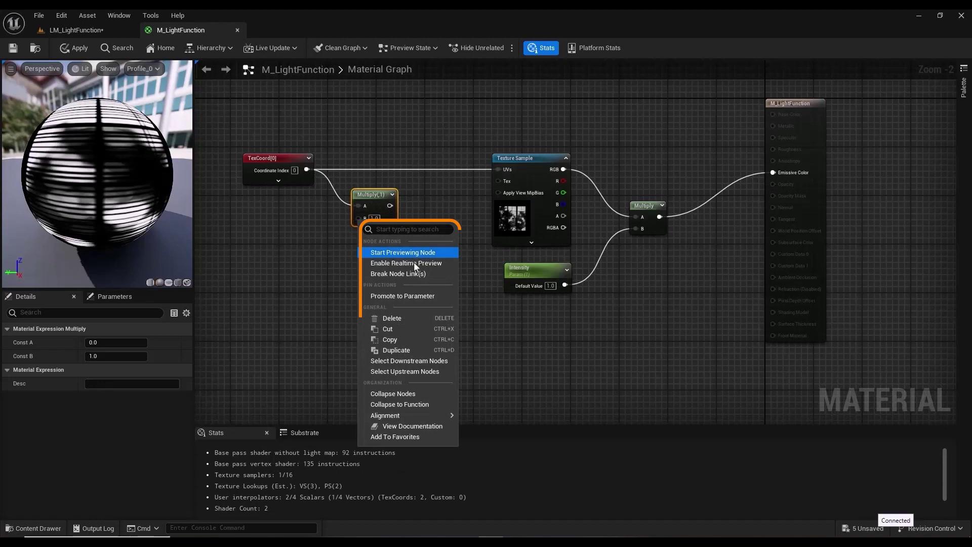
{"action": "left_click", "coordinate": [390, 296]}
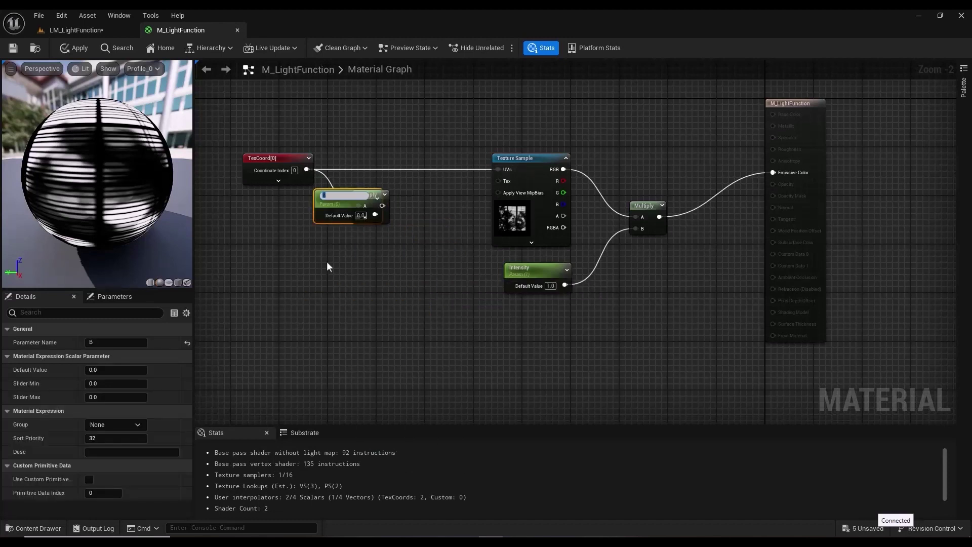
{"action": "type", "text": "Tile"}
{"action": "key", "text": "Return"}
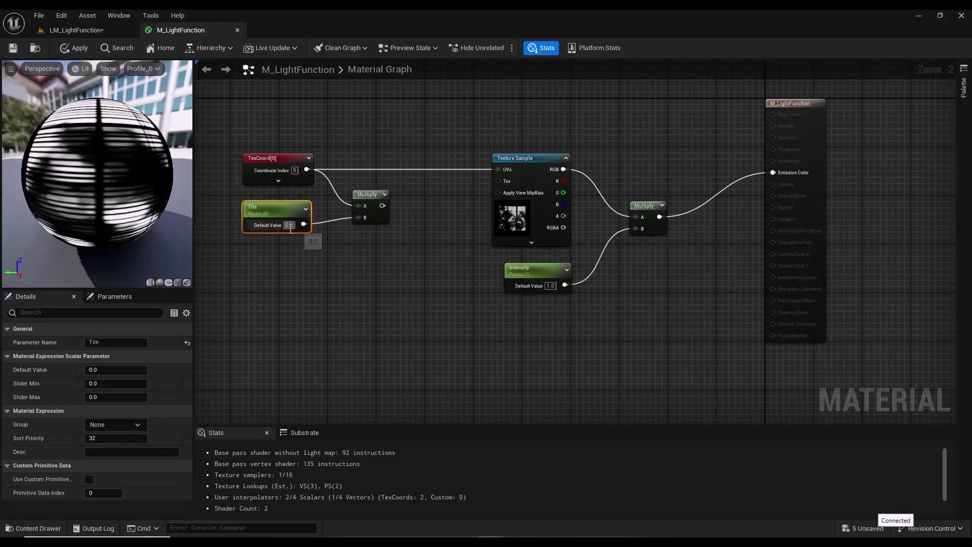
{"action": "type", "text": "2"}
{"action": "key", "text": "Return"}
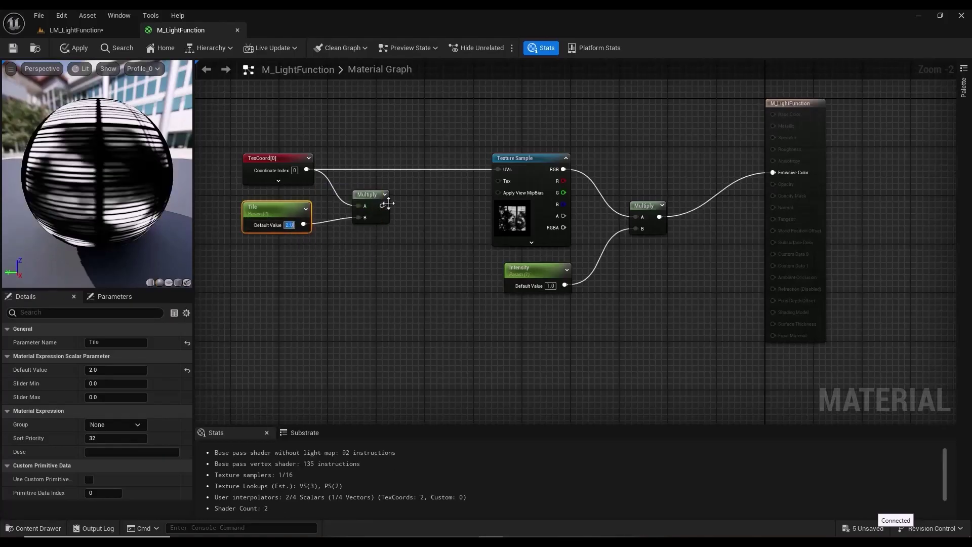
{"action": "left_click_drag", "start_coordinate": [383, 205], "coordinate": [499, 169]}
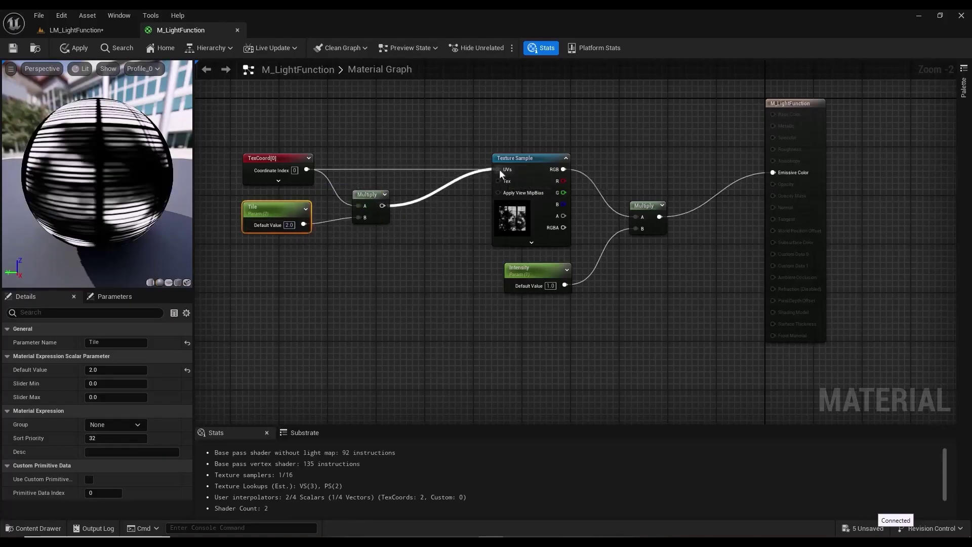
Apply the material and set RectLight_01's Light Function Scale to 850, 130, 200
{"action": "left_click", "coordinate": [75, 48]}
{"action": "left_click", "coordinate": [88, 31]}
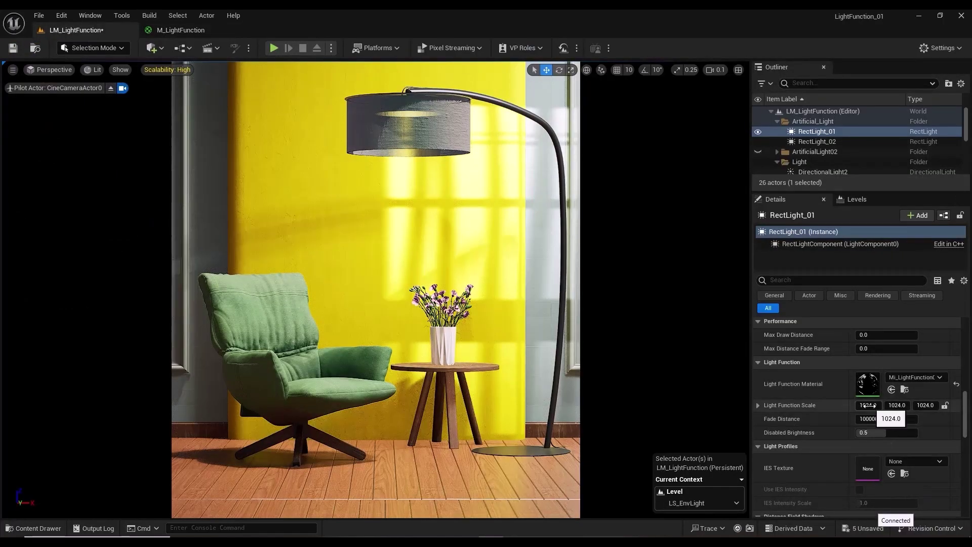
{"action": "left_click", "coordinate": [869, 405]}
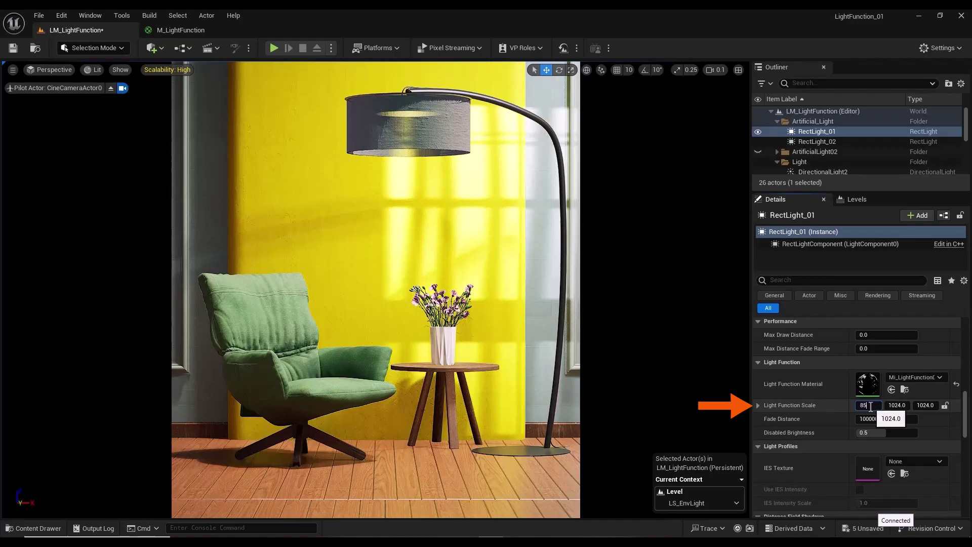
{"action": "type", "text": "850"}
{"action": "key", "text": "Return"}
{"action": "left_click", "coordinate": [906, 406]}
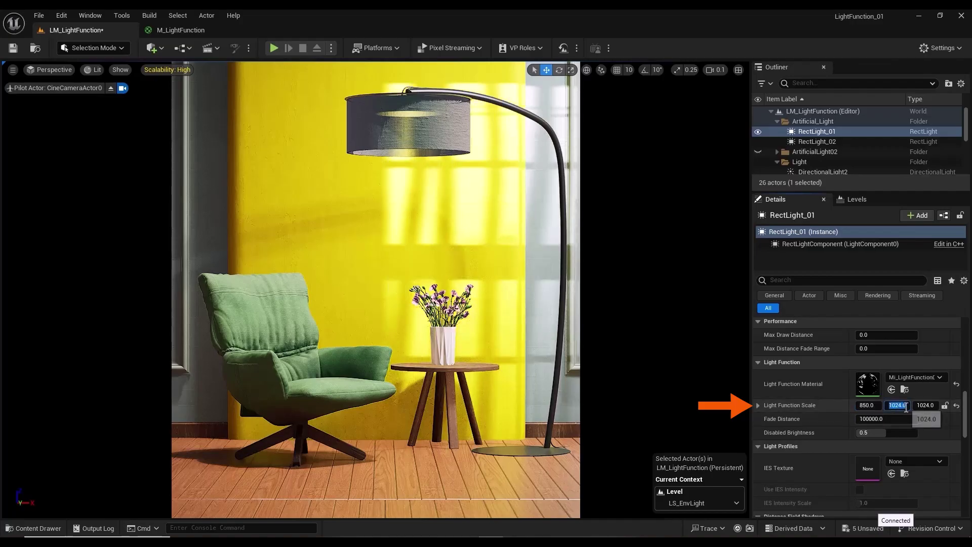
{"action": "type", "text": "130"}
{"action": "key", "text": "Return"}
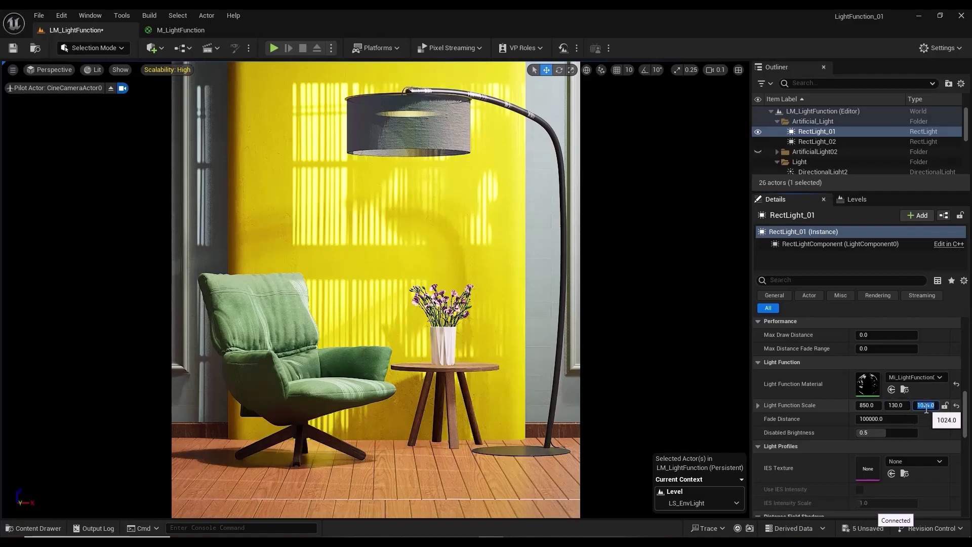
{"action": "left_click", "coordinate": [926, 408]}
{"action": "type", "text": "20"}
{"action": "key", "text": "Return"}
{"action": "left_click", "coordinate": [819, 142]}
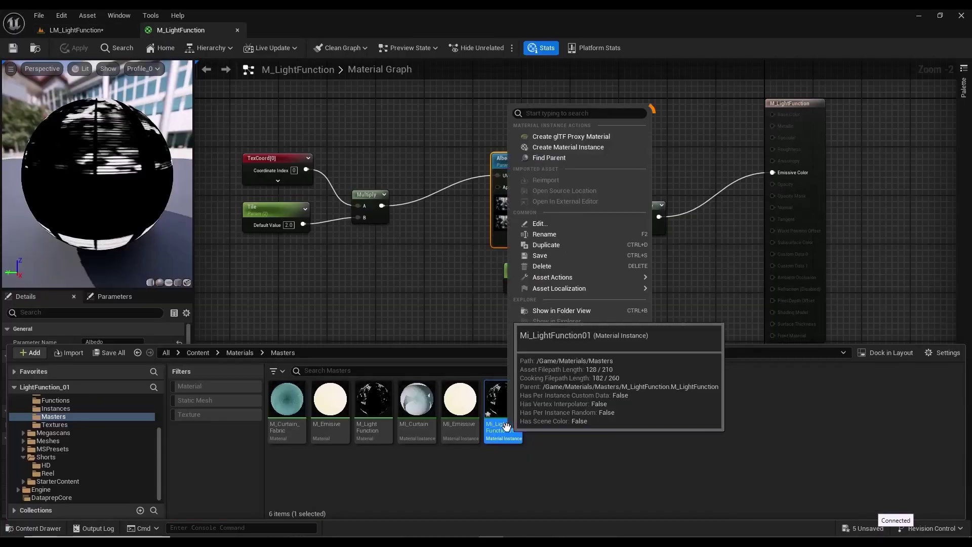
Duplicate the instance as Mi_LightFunction02 and override its Albedo with the Palm01 texture
{"action": "left_click", "coordinate": [550, 245]}
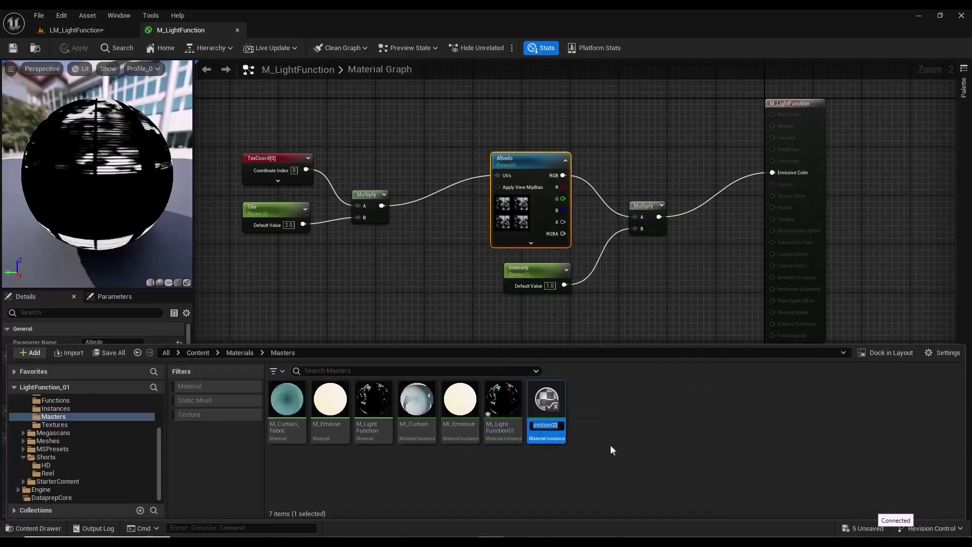
{"action": "key", "text": "Return"}
{"action": "double_click", "coordinate": [547, 400]}
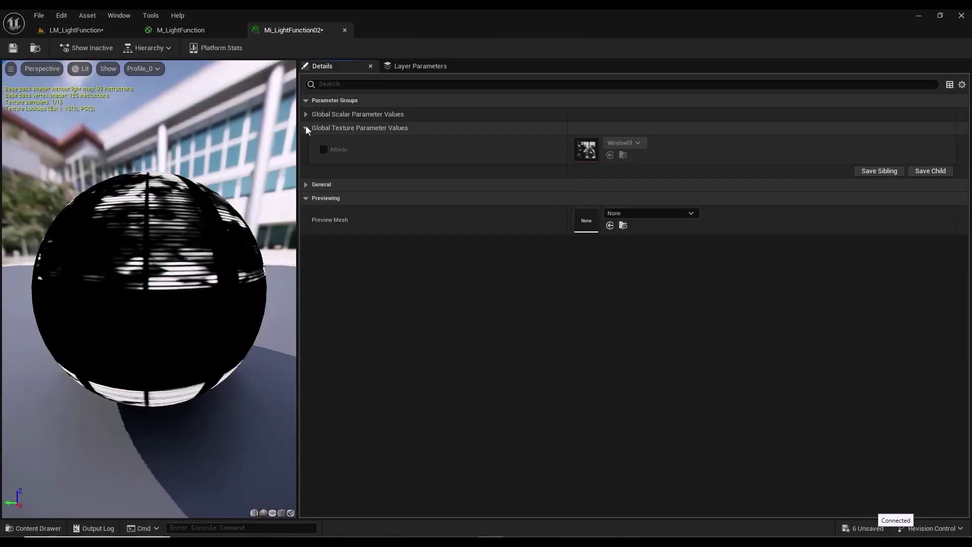
{"action": "left_click", "coordinate": [323, 149]}
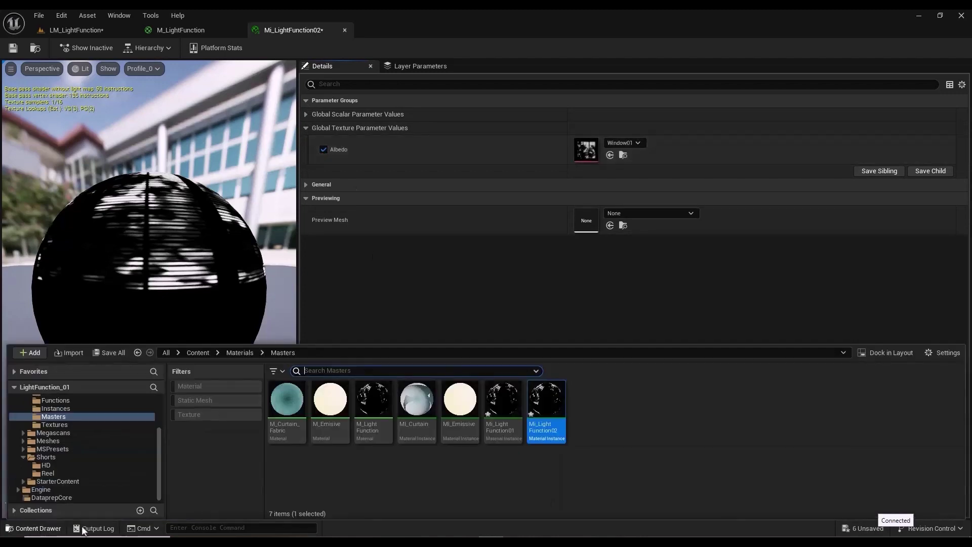
{"action": "left_click", "coordinate": [34, 528]}
{"action": "left_click", "coordinate": [53, 425]}
{"action": "left_click", "coordinate": [609, 155]}
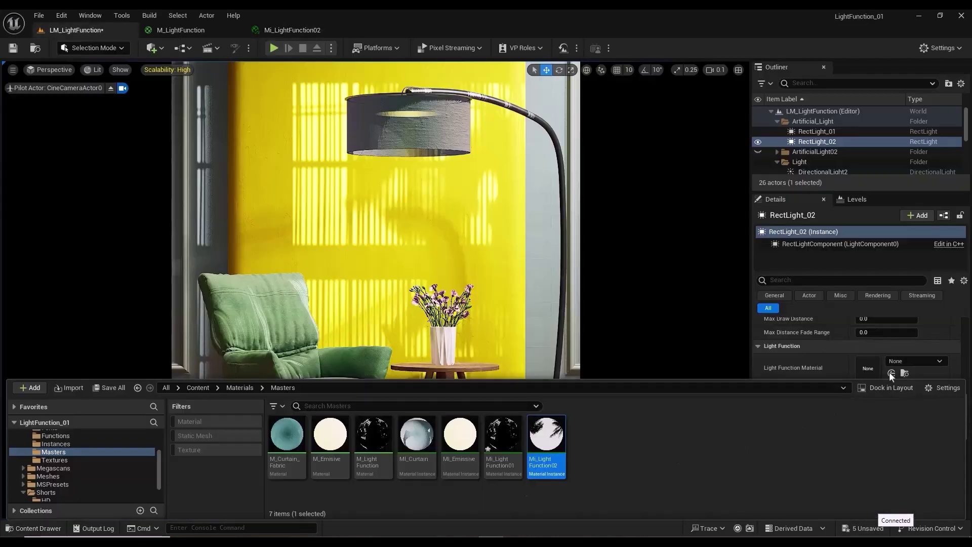
Give RectLight_02 the Mi_LightFunction02 light function with scale X 255 and Y 750
{"action": "left_click", "coordinate": [940, 340]}
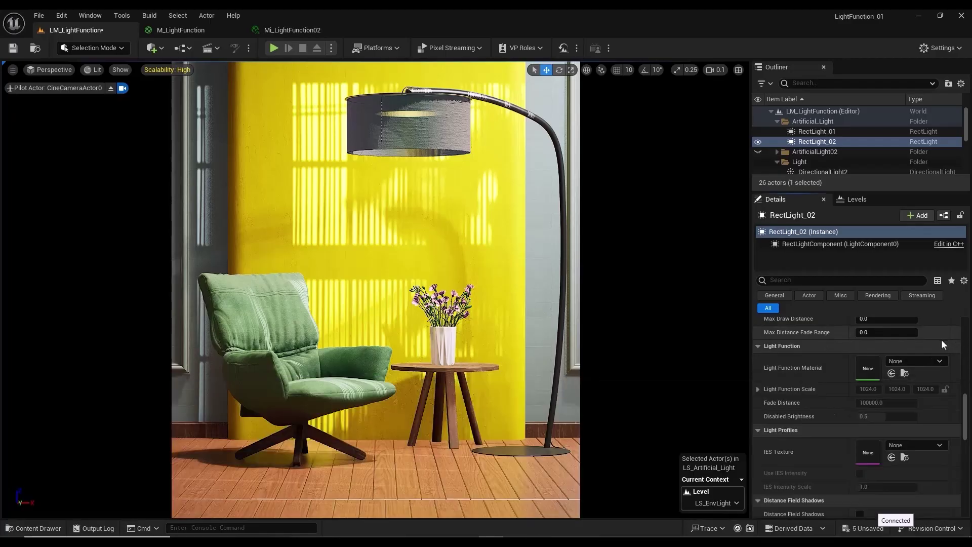
{"action": "left_click", "coordinate": [891, 374]}
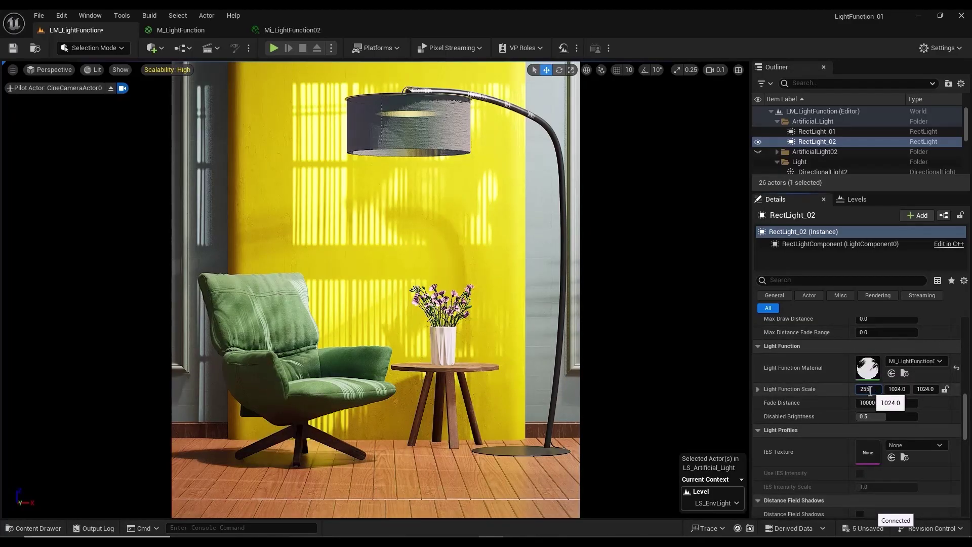
{"action": "left_click", "coordinate": [866, 388]}
{"action": "type", "text": "255"}
{"action": "key", "text": "Tab"}
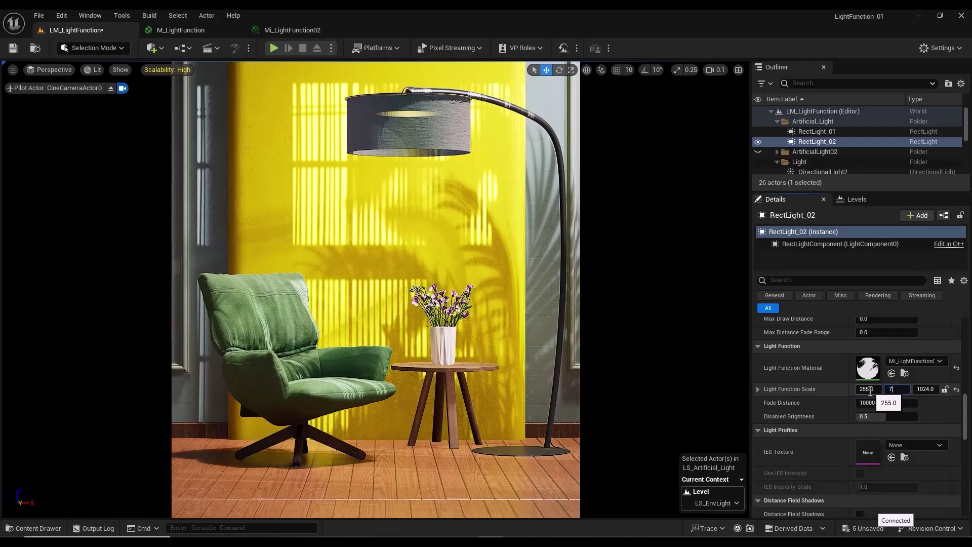
{"action": "type", "text": "750"}
{"action": "key", "text": "Return"}
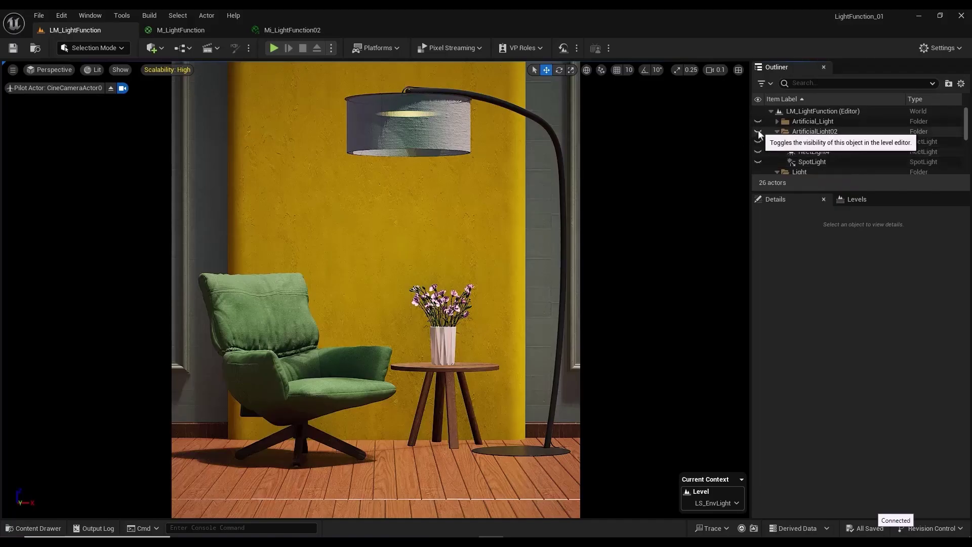
Show ArtificialLight02, select the SpotLight, and create a new material in Masters
{"action": "left_click", "coordinate": [758, 133]}
{"action": "left_click", "coordinate": [813, 162]}
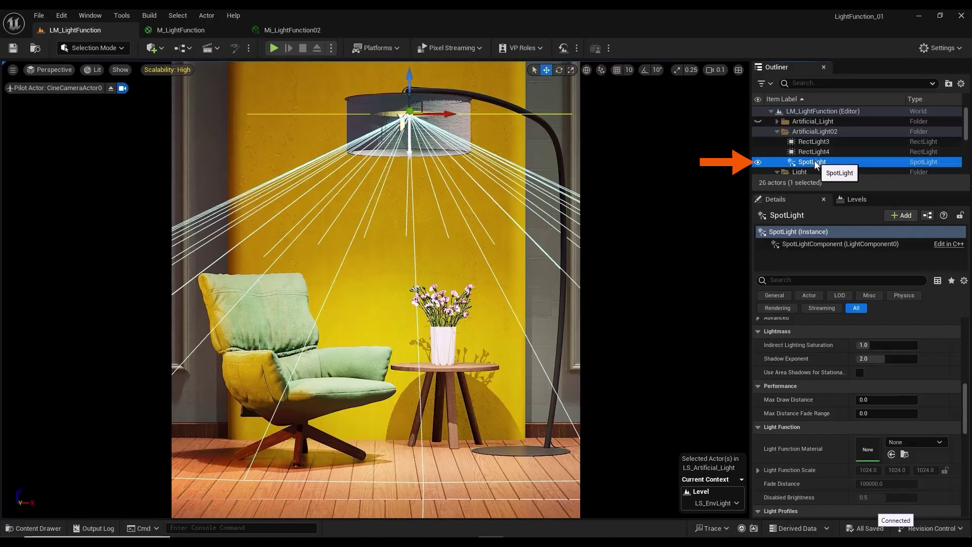
{"action": "left_click", "coordinate": [23, 528]}
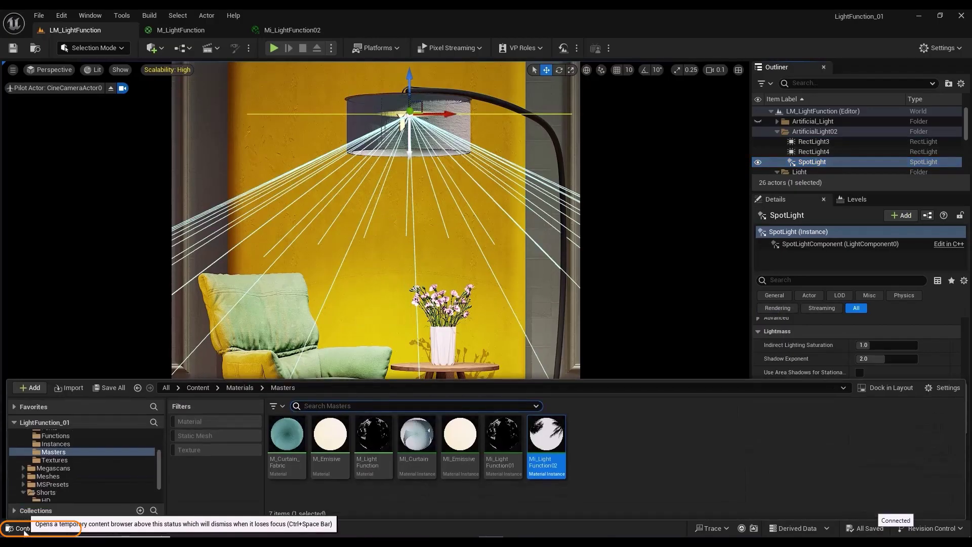
{"action": "right_click", "coordinate": [605, 443]}
{"action": "left_click", "coordinate": [658, 230]}
Name the material M_Flickering and set its Material Domain to Light Function
{"action": "type", "text": "M"}
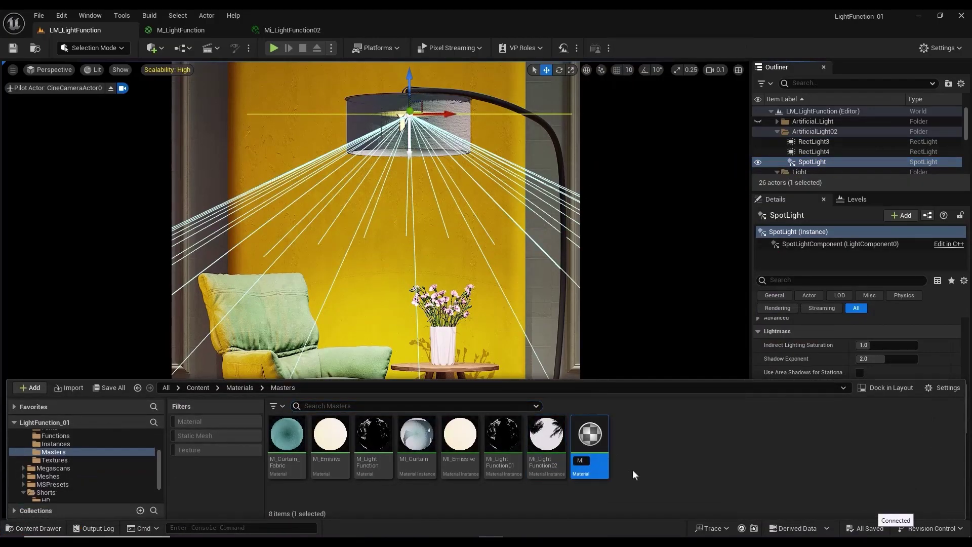
{"action": "type", "text": "_Flickering"}
{"action": "key", "text": "Return"}
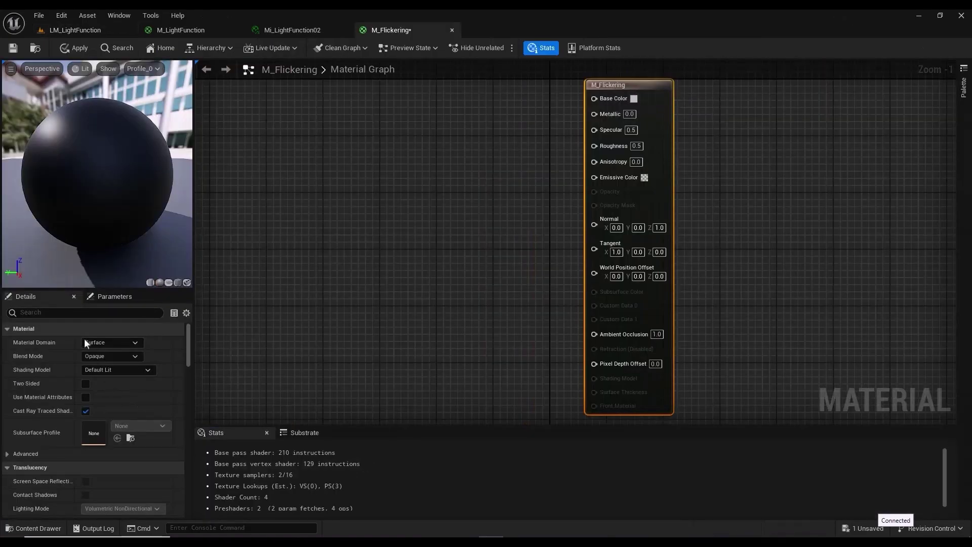
{"action": "left_click", "coordinate": [102, 339]}
{"action": "left_click", "coordinate": [103, 375]}
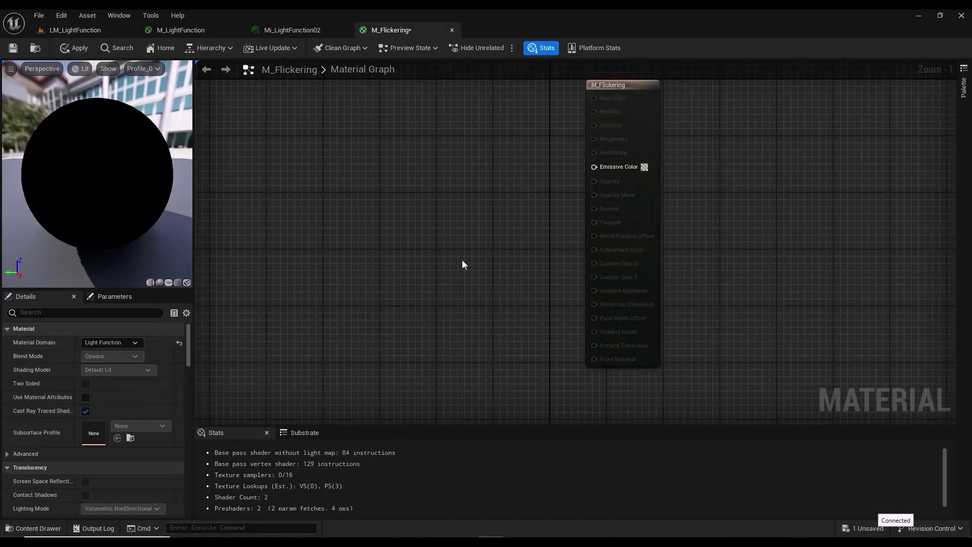
Multiply a Time node by a Speed parameter with default value 1.0
{"action": "left_click_drag", "start_coordinate": [618, 166], "coordinate": [632, 167]}
{"action": "right_click", "coordinate": [383, 181]}
{"action": "type", "text": "time"}
{"action": "left_click", "coordinate": [411, 226]}
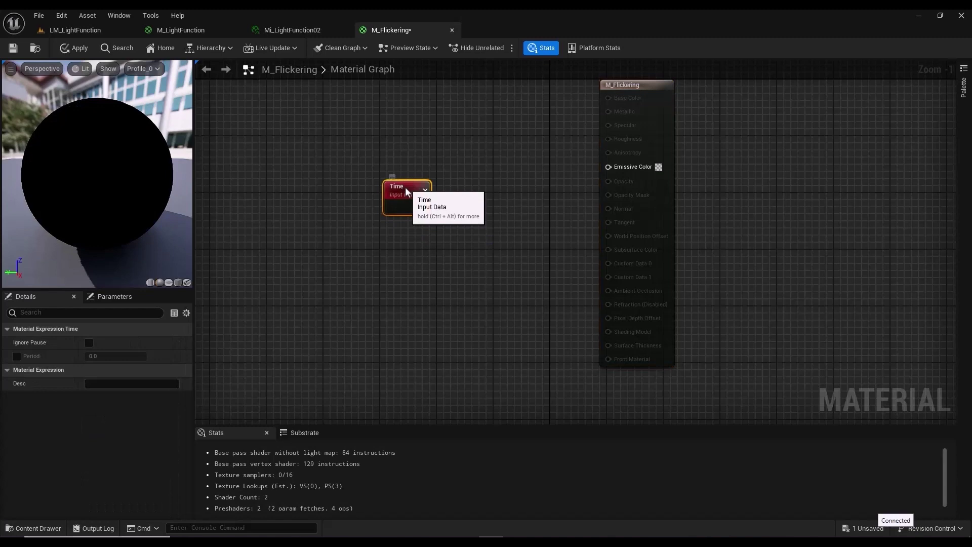
{"action": "left_click_drag", "start_coordinate": [405, 187], "coordinate": [415, 211]}
{"action": "left_click", "coordinate": [411, 197]}
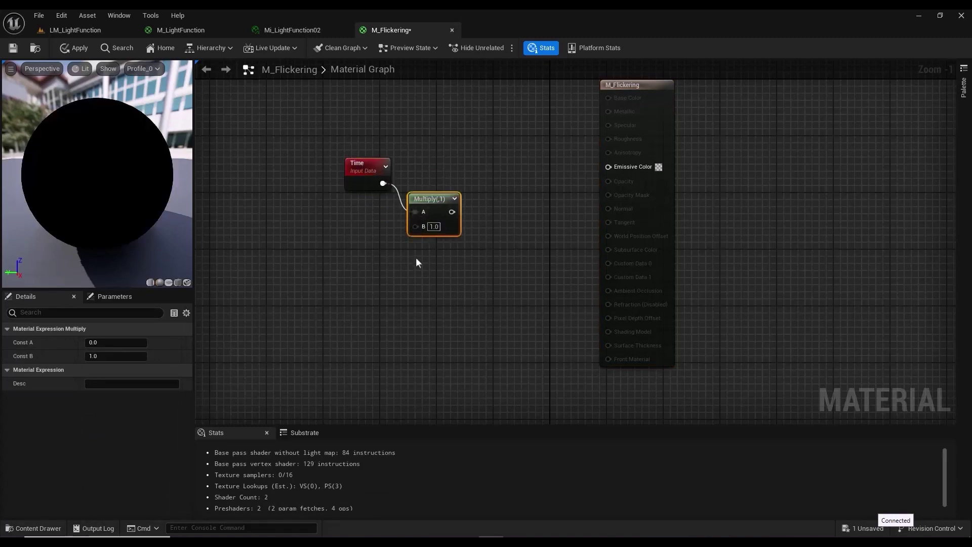
{"action": "right_click", "coordinate": [414, 227]}
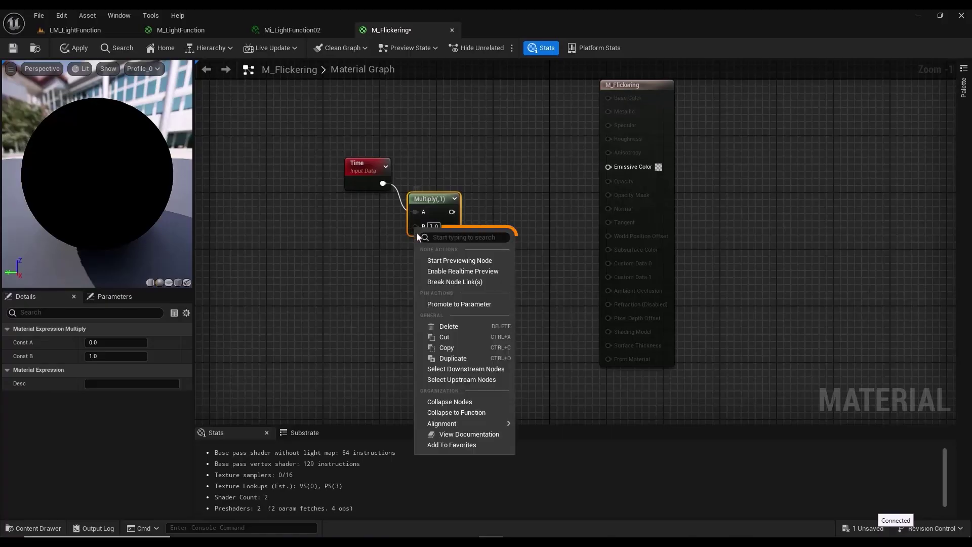
{"action": "left_click", "coordinate": [448, 304]}
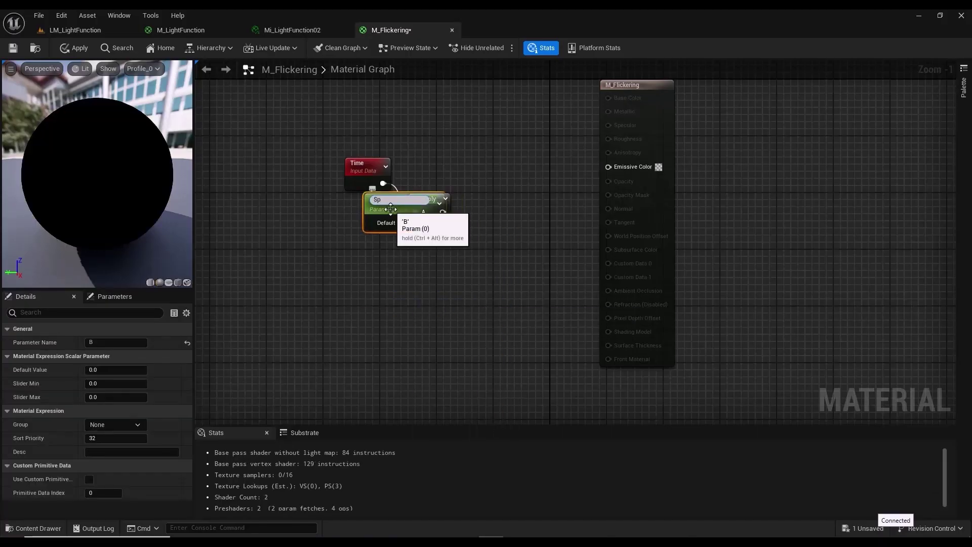
{"action": "left_click_drag", "start_coordinate": [390, 209], "coordinate": [328, 230]}
{"action": "left_click", "coordinate": [357, 241]}
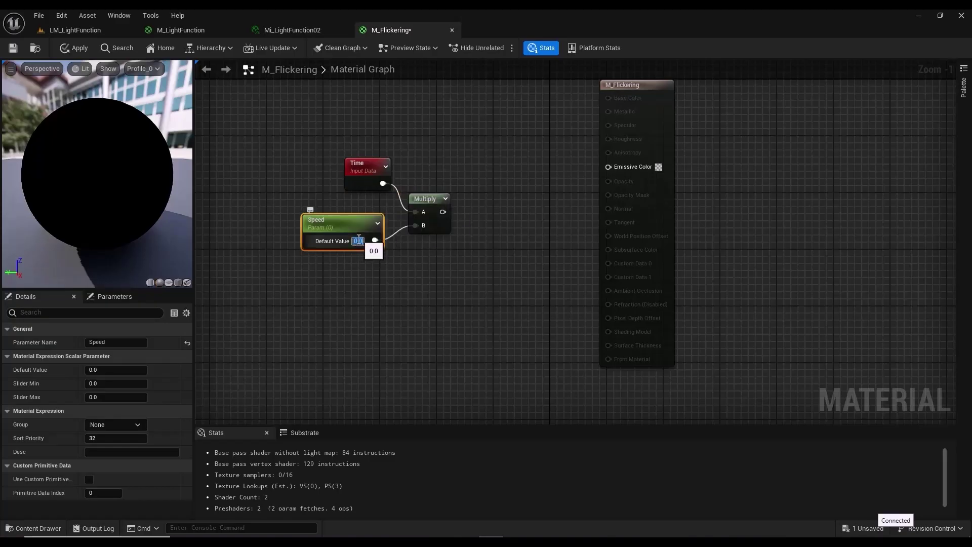
{"action": "type", "text": "1"}
{"action": "key", "text": "Return"}
Pass the Multiply result through Sine and Frac into Emissive Color
{"action": "left_click_drag", "start_coordinate": [442, 212], "coordinate": [472, 212]}
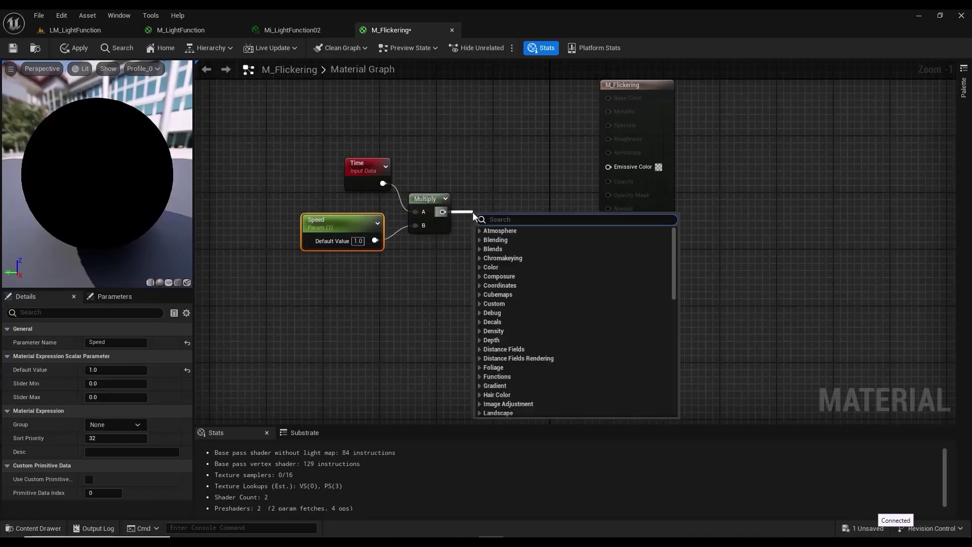
{"action": "type", "text": "sine"}
{"action": "key", "text": "Return"}
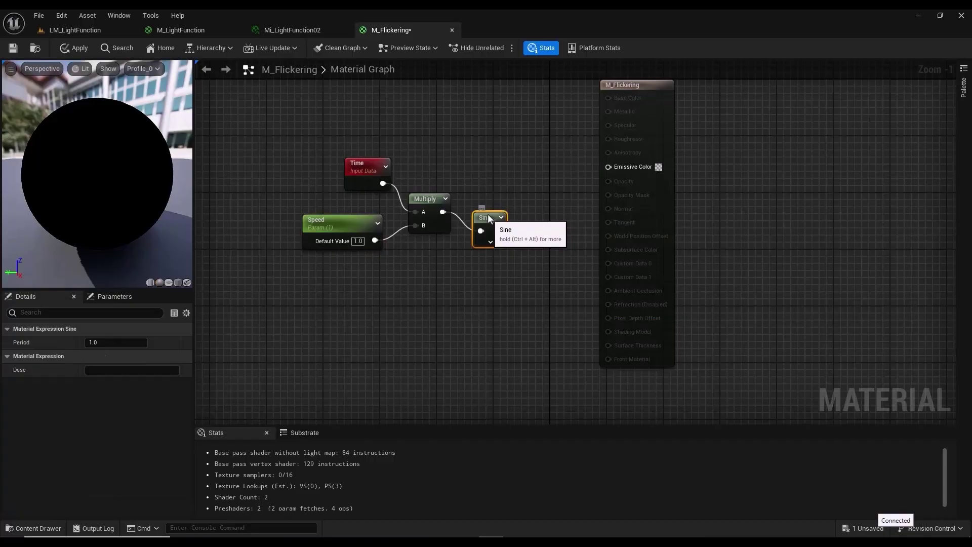
{"action": "left_click_drag", "start_coordinate": [489, 218], "coordinate": [489, 200]}
{"action": "left_click_drag", "start_coordinate": [496, 212], "coordinate": [527, 211]}
{"action": "type", "text": "fra"}
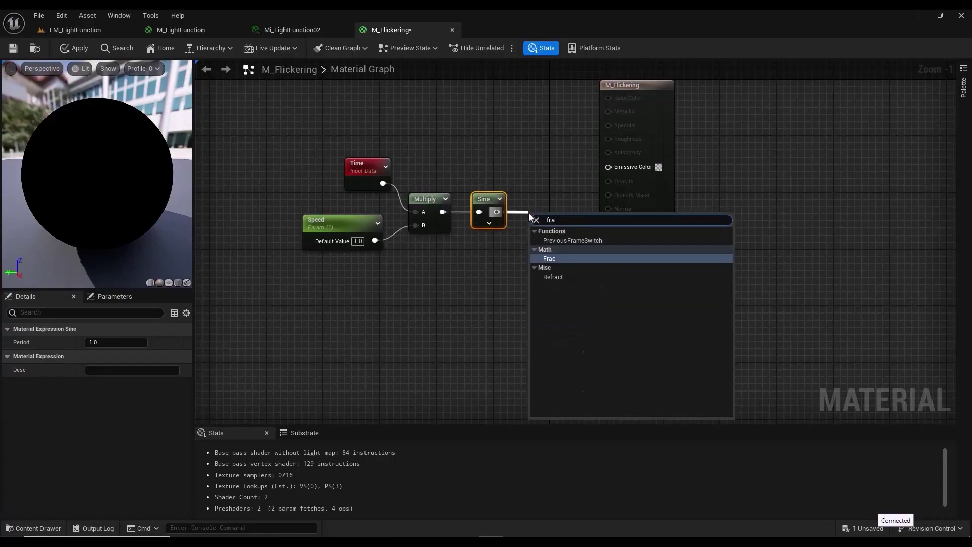
{"action": "type", "text": "c"}
{"action": "key", "text": "Return"}
{"action": "left_click_drag", "start_coordinate": [552, 213], "coordinate": [612, 168]}
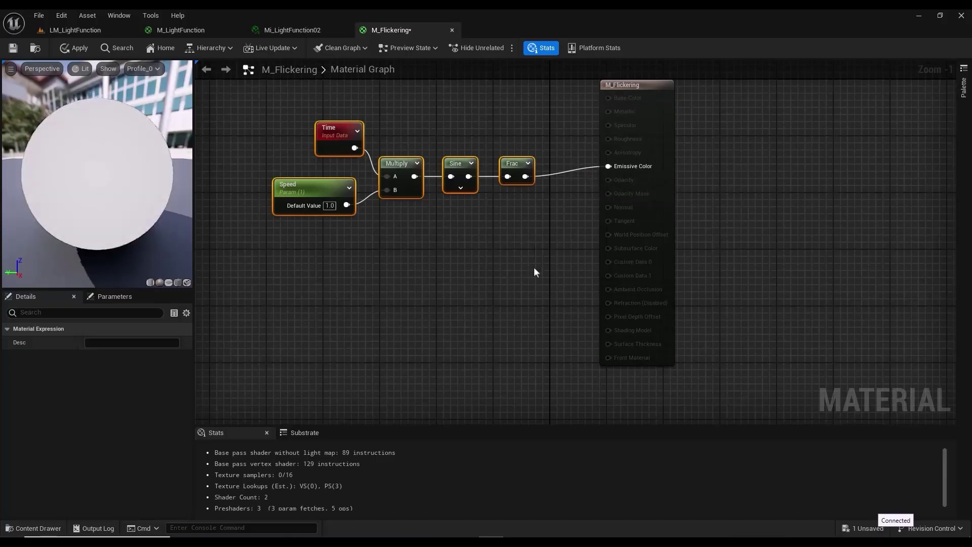
Save the M_Flickering material and return to the LM_LightFunction level
{"action": "left_click", "coordinate": [12, 48]}
{"action": "left_click", "coordinate": [75, 30]}
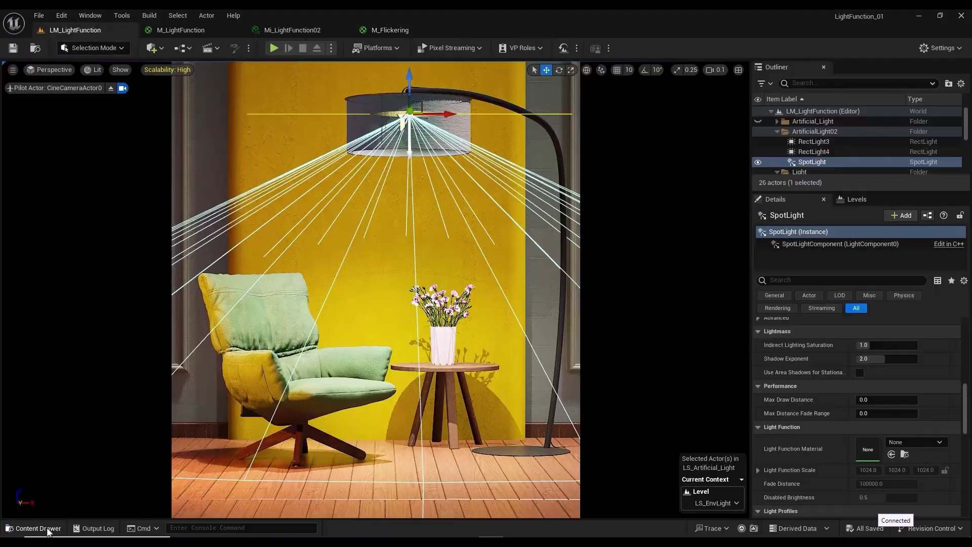
{"action": "left_click", "coordinate": [34, 528]}
Create material instance MI_Flicker01 from M_Flickering and assign it as the SpotLight's light function
{"action": "right_click", "coordinate": [373, 445]}
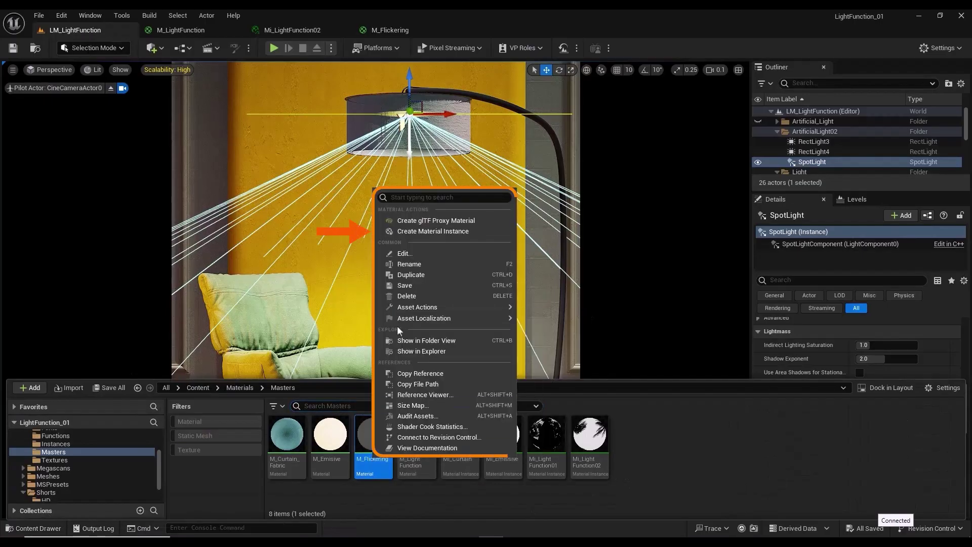
{"action": "left_click", "coordinate": [439, 207]}
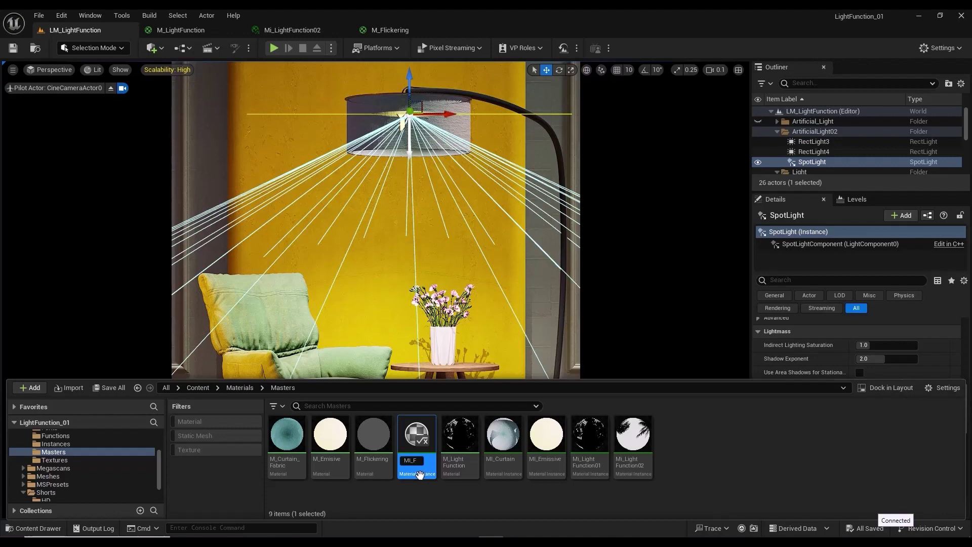
{"action": "type", "text": "MI_Flicker01"}
{"action": "key", "text": "Return"}
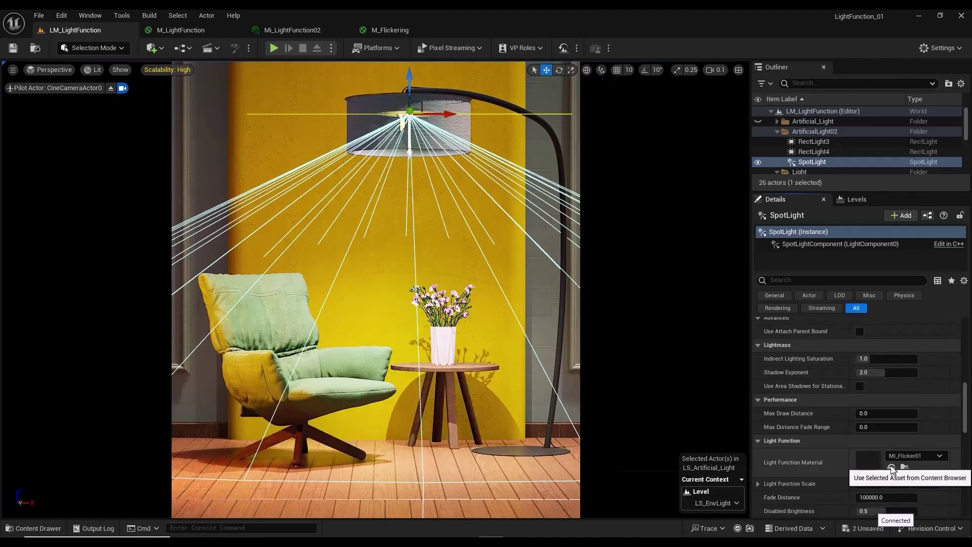
{"action": "left_click", "coordinate": [892, 468]}
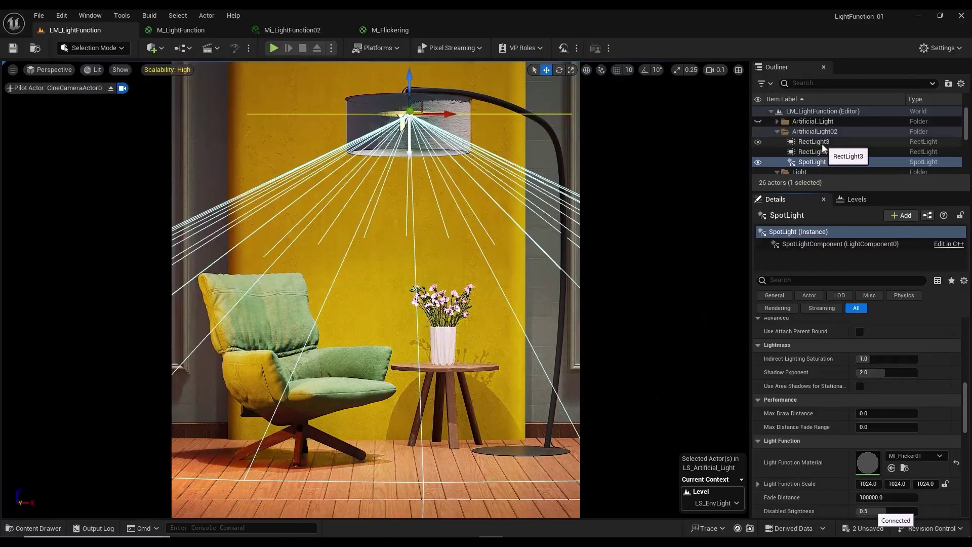
With RectLight3 selected, duplicate MI_Flicker01 as MI_Flicker02 and open it for editing
{"action": "left_click", "coordinate": [823, 142]}
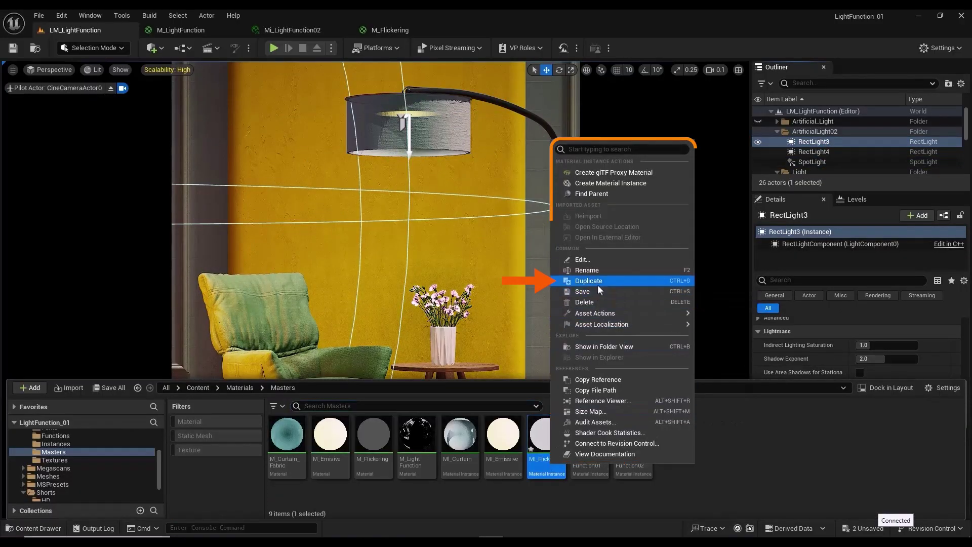
{"action": "left_click", "coordinate": [599, 285]}
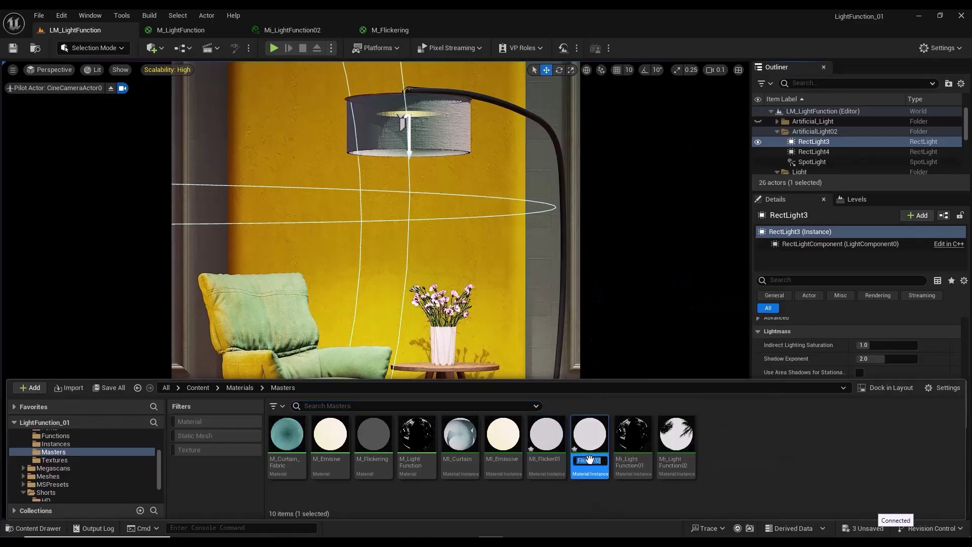
{"action": "double_click", "coordinate": [589, 440]}
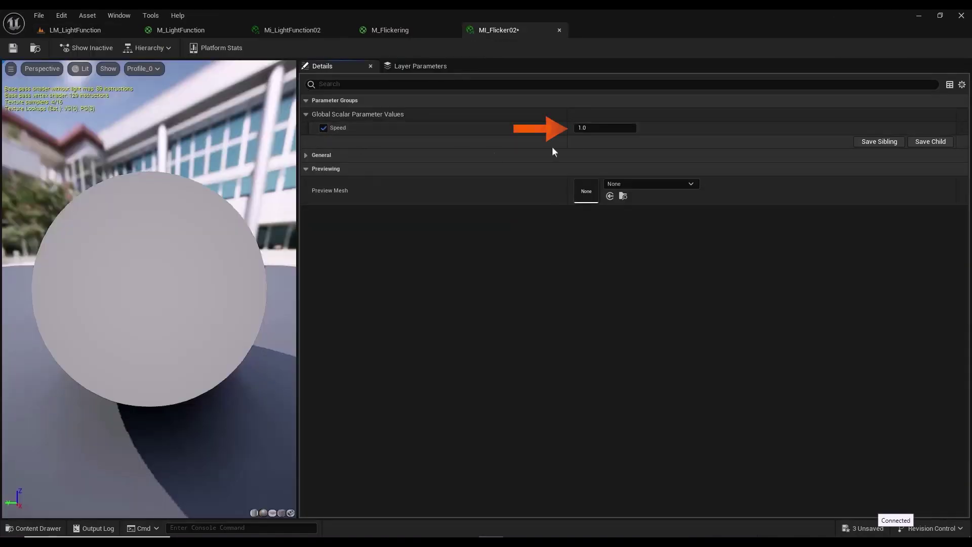
Set MI_Flicker02's Speed to 0.1, save it, and return to the LM_LightFunction level
{"action": "type", "text": "0.3"}
{"action": "key", "text": "Return"}
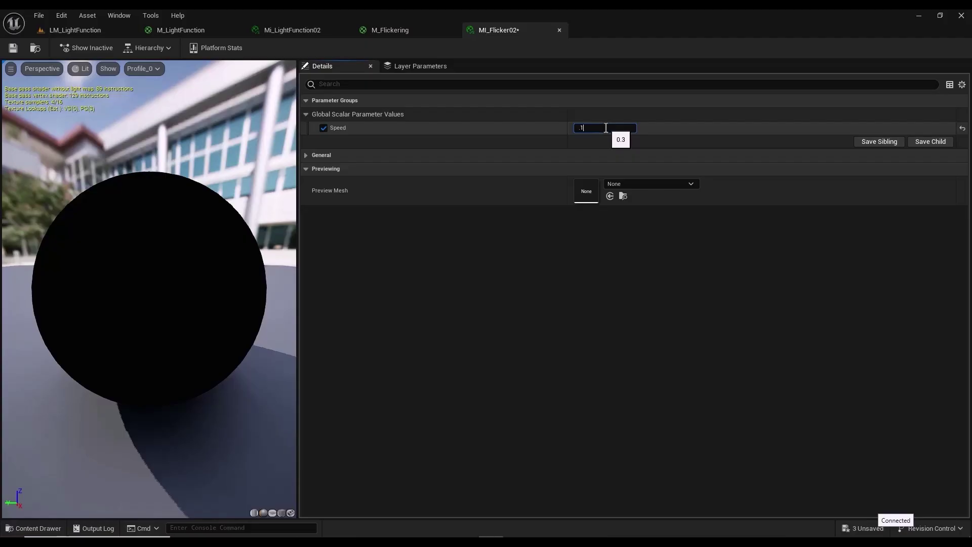
{"action": "type", "text": ".1"}
{"action": "key", "text": "Return"}
{"action": "left_click", "coordinate": [13, 47]}
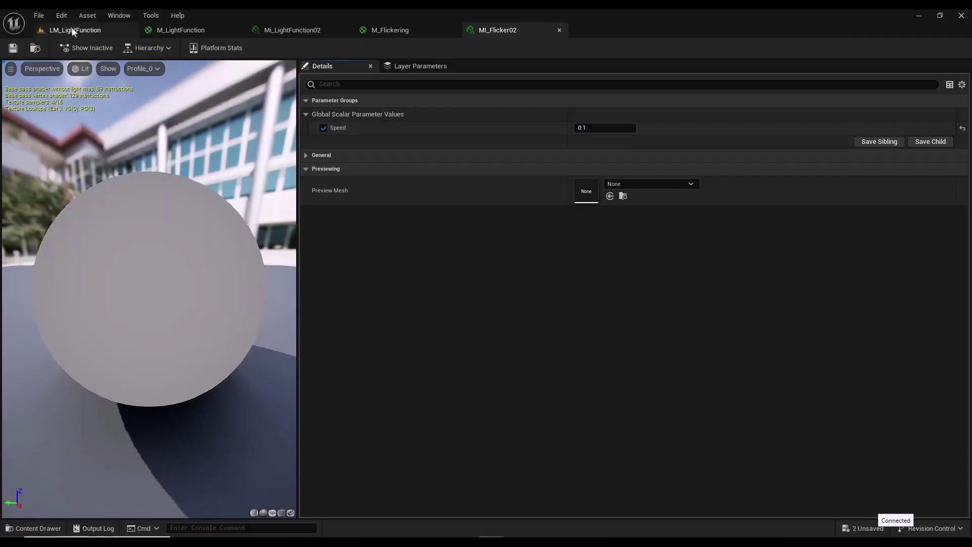
{"action": "left_click", "coordinate": [73, 30]}
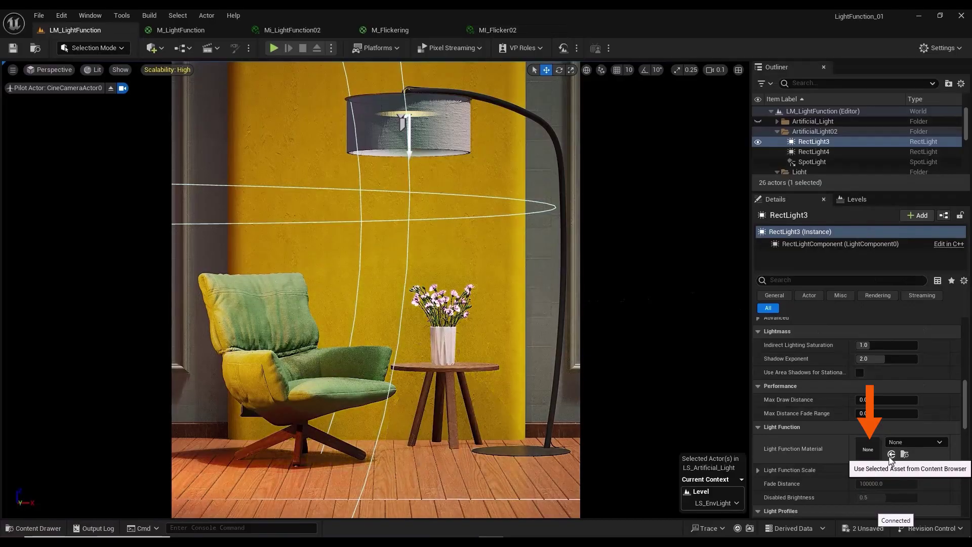
Deselect RectLight3 by clicking empty space in the viewport
{"action": "left_click", "coordinate": [661, 302]}
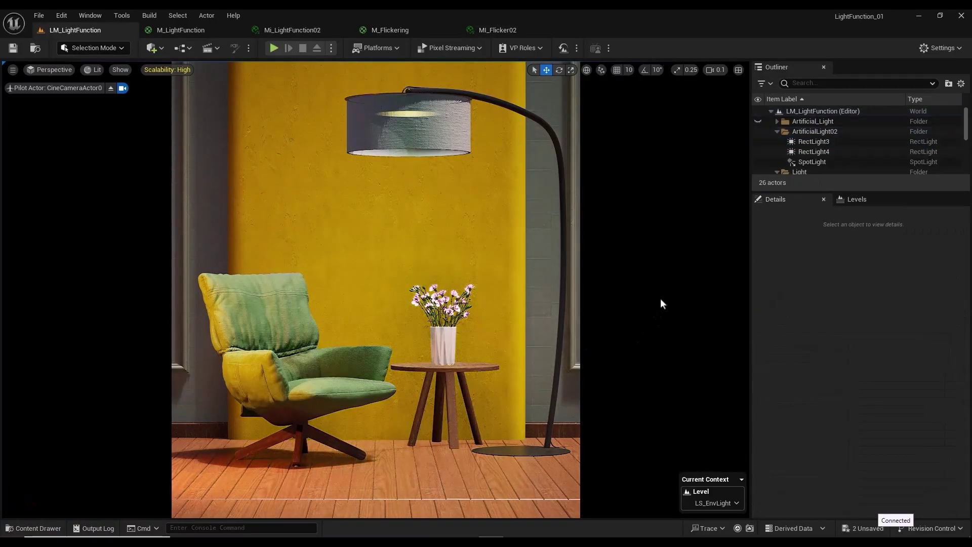